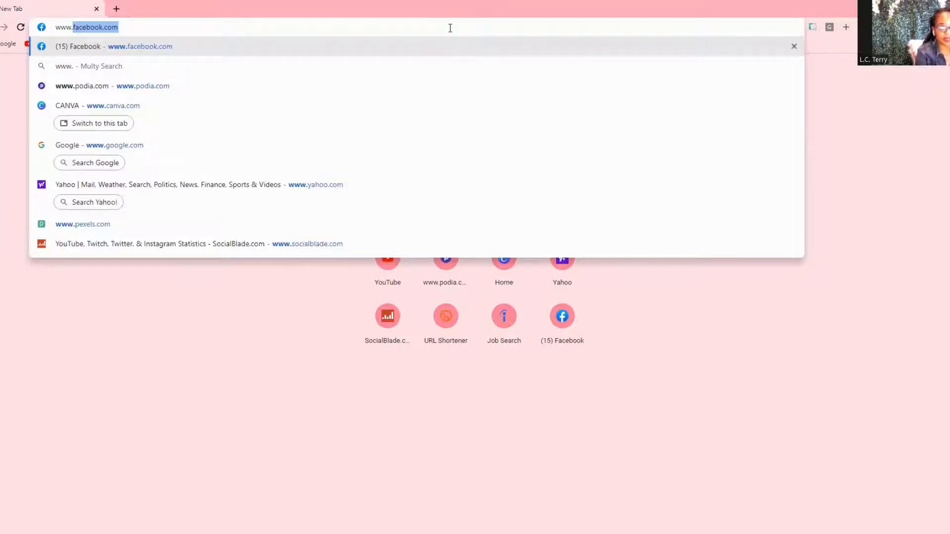
{"action": "type", "text": "canva.co"}
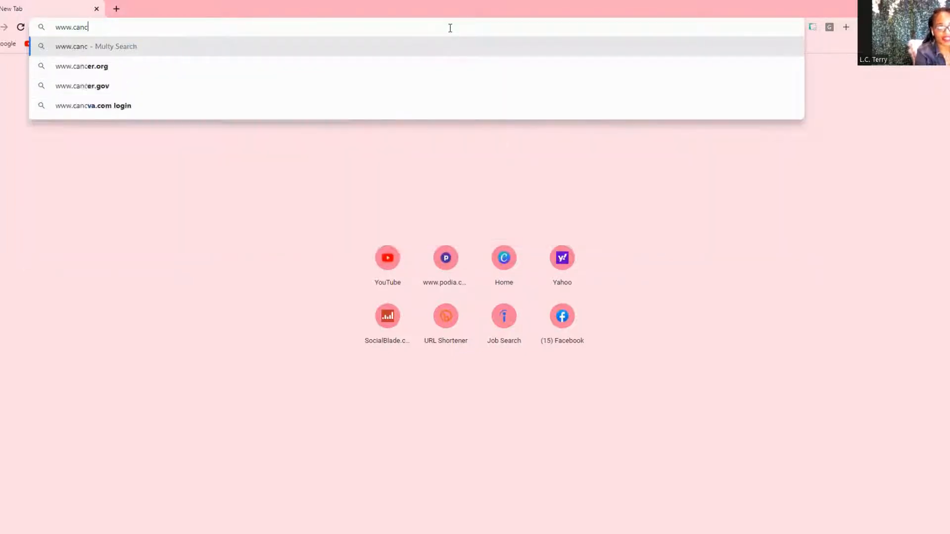
{"action": "type", "text": "m"}
{"action": "key", "text": "Return"}
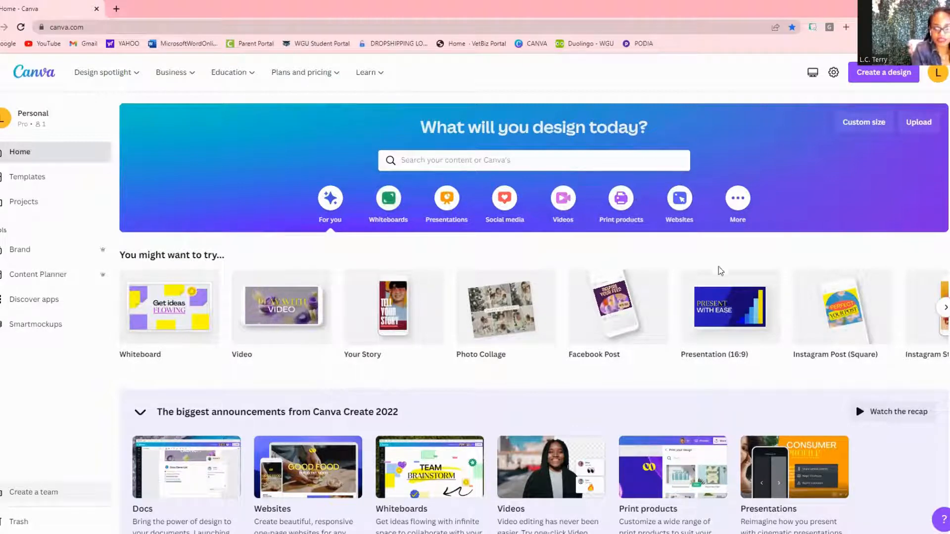
Show the More design category on the home page and look over its template sections, including Infographics, Photo Collages and Desktop Wallpapers.
{"action": "mouse_move", "coordinate": [440, 365]}
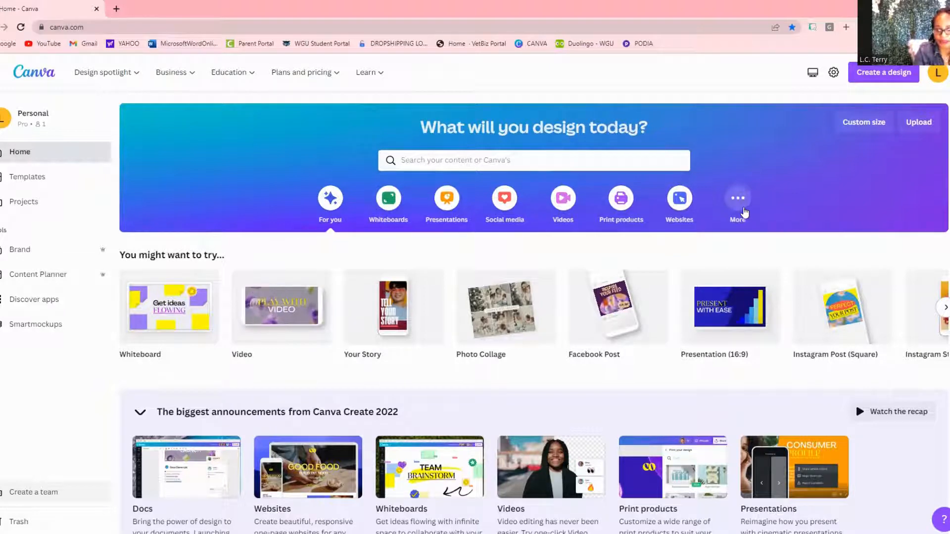
{"action": "left_click", "coordinate": [737, 200]}
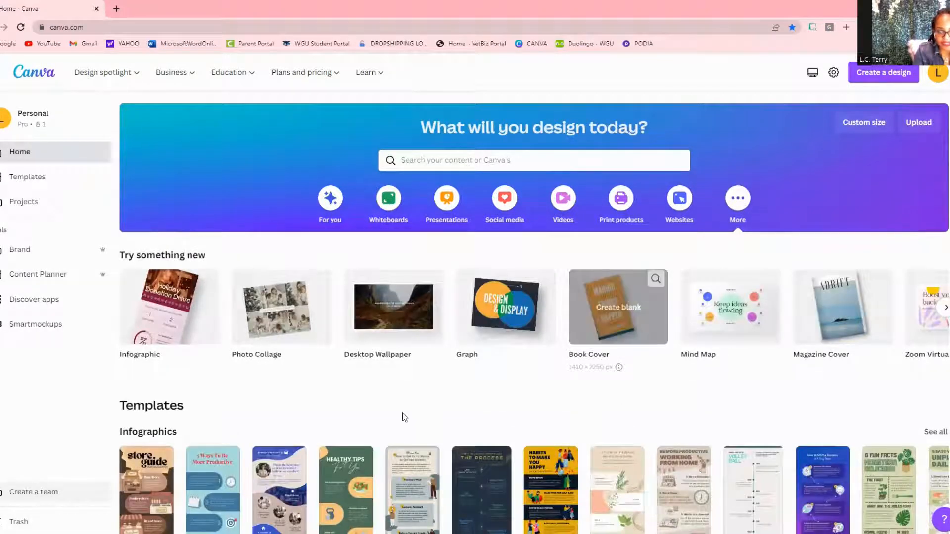
{"action": "scroll", "coordinate": [411, 410], "scroll_direction": "down", "scroll_amount": 2}
{"action": "scroll", "coordinate": [447, 409], "scroll_direction": "down", "scroll_amount": 2}
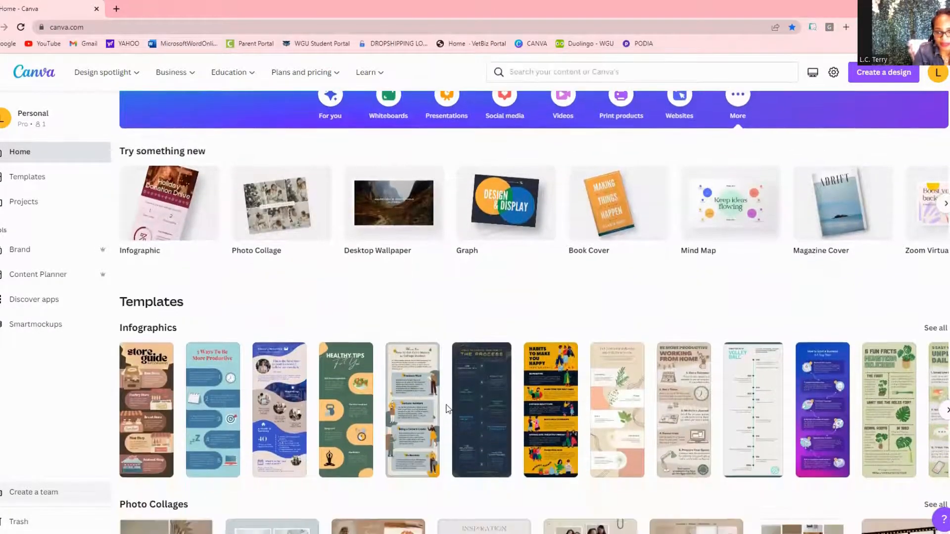
{"action": "scroll", "coordinate": [448, 409], "scroll_direction": "down", "scroll_amount": 5}
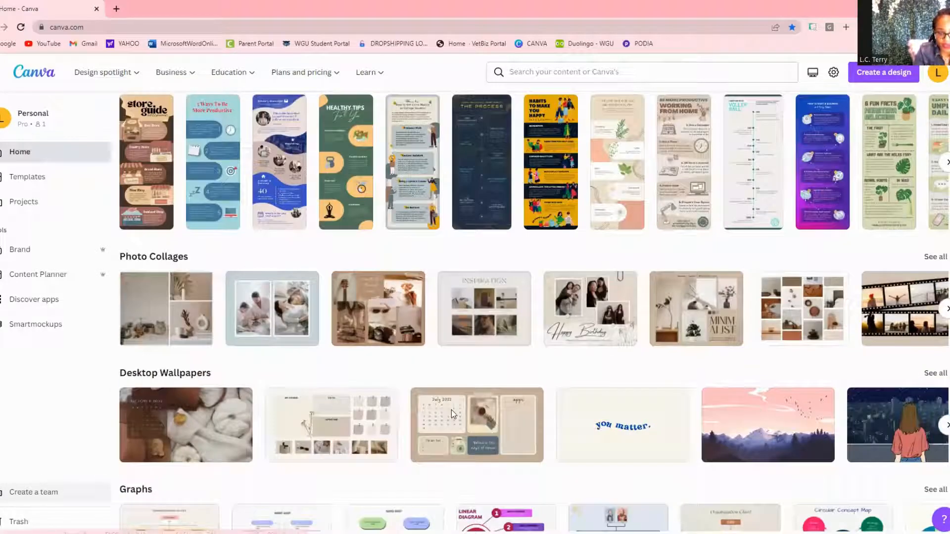
{"action": "scroll", "coordinate": [452, 415], "scroll_direction": "down", "scroll_amount": 3}
{"action": "scroll", "coordinate": [487, 411], "scroll_direction": "up", "scroll_amount": 10}
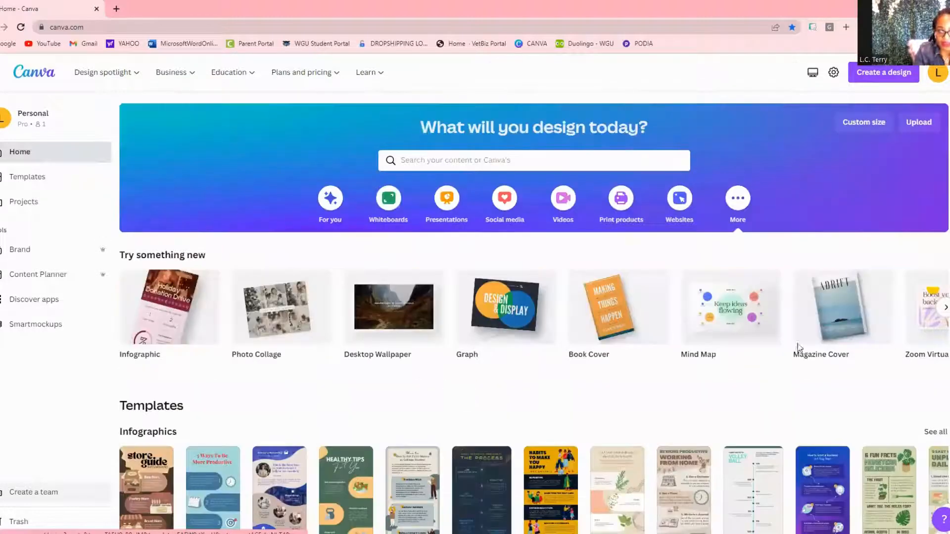
Browse the design types in the "Try something new" row to its later entries and back to the start.
{"action": "left_click", "coordinate": [945, 308]}
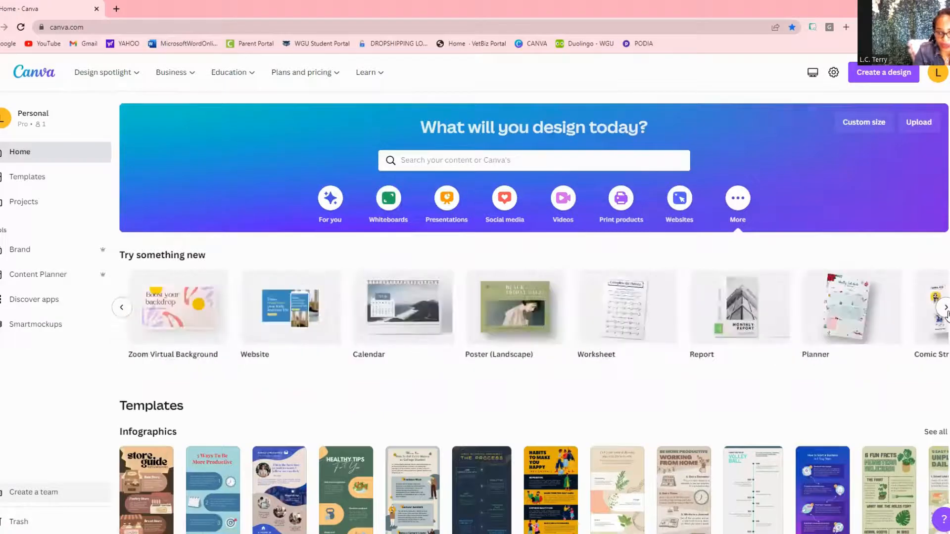
{"action": "left_click", "coordinate": [946, 311]}
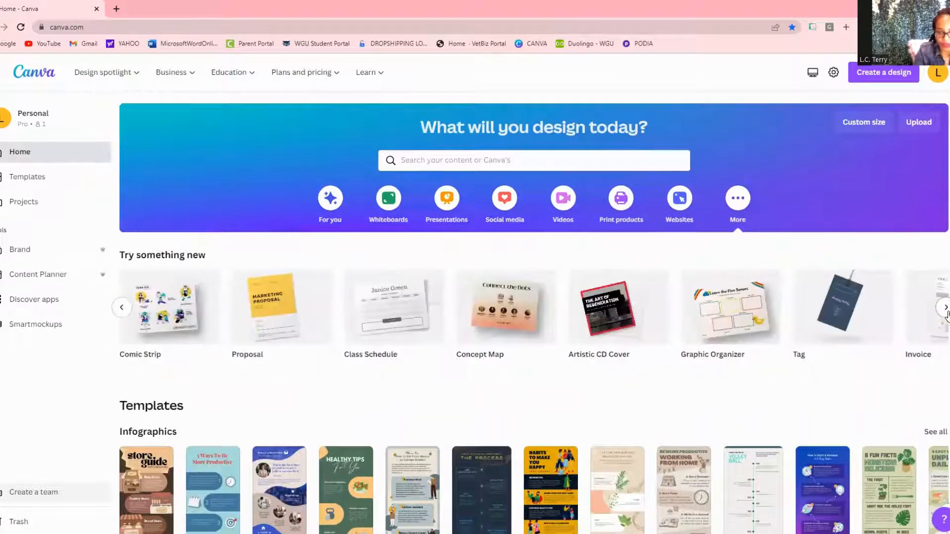
{"action": "left_click", "coordinate": [945, 308]}
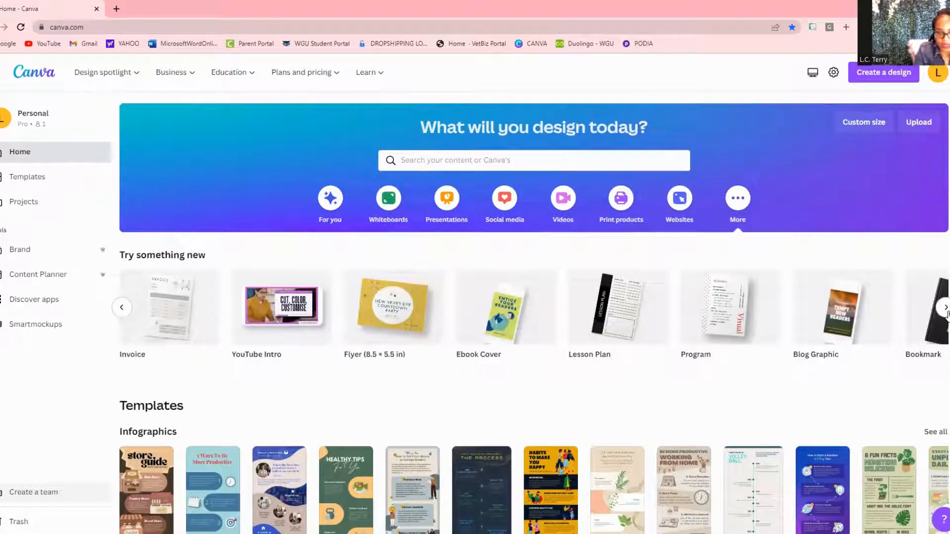
{"action": "left_click", "coordinate": [945, 309]}
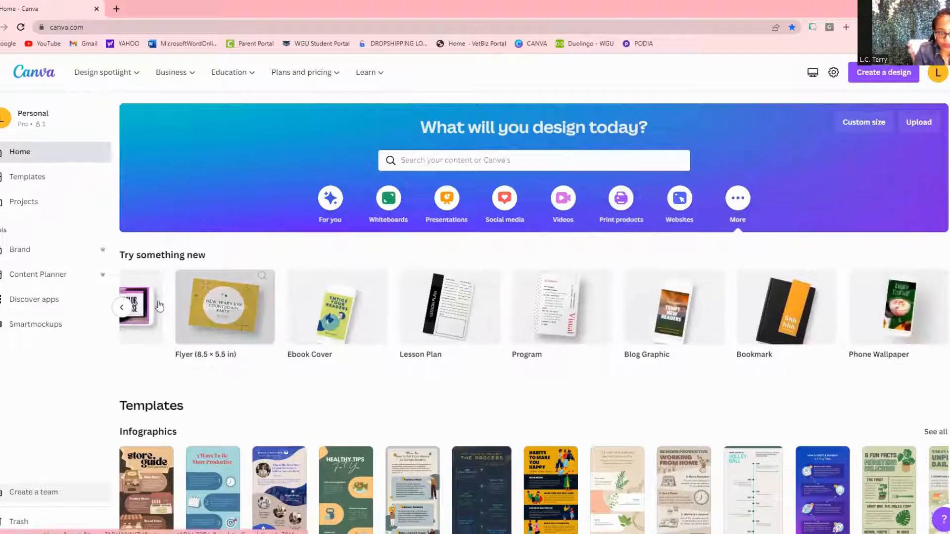
{"action": "left_click", "coordinate": [122, 307]}
{"action": "left_click", "coordinate": [122, 307]}
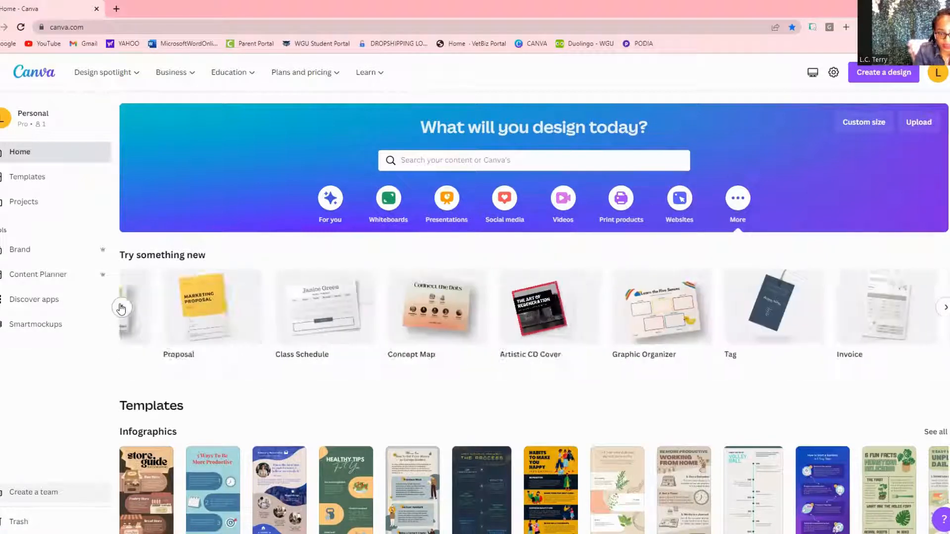
{"action": "left_click", "coordinate": [121, 308]}
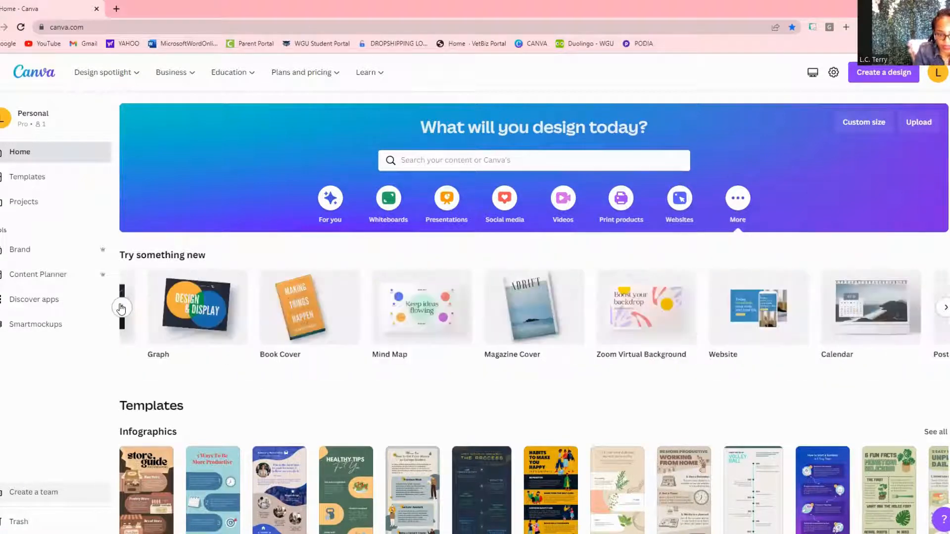
{"action": "left_click", "coordinate": [121, 307]}
{"action": "left_click", "coordinate": [170, 307]}
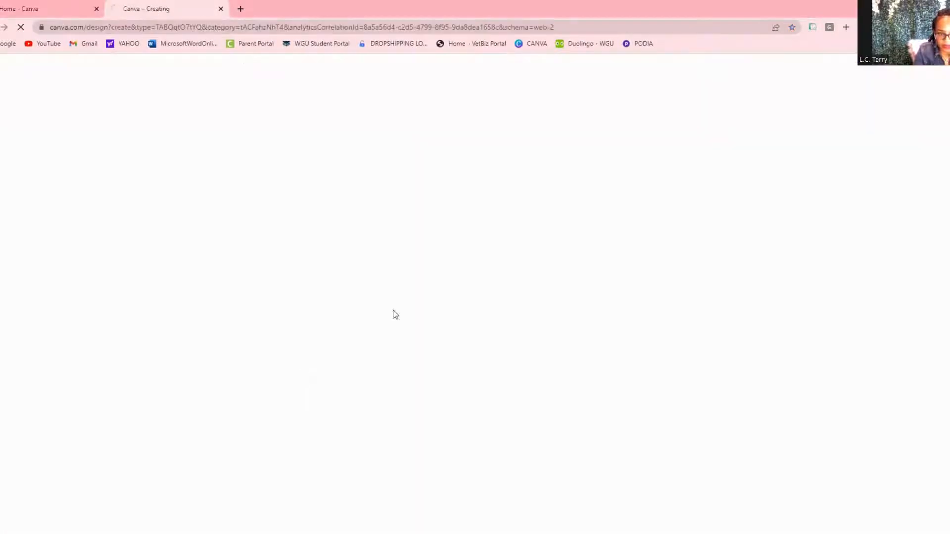
{"action": "left_click", "coordinate": [220, 9]}
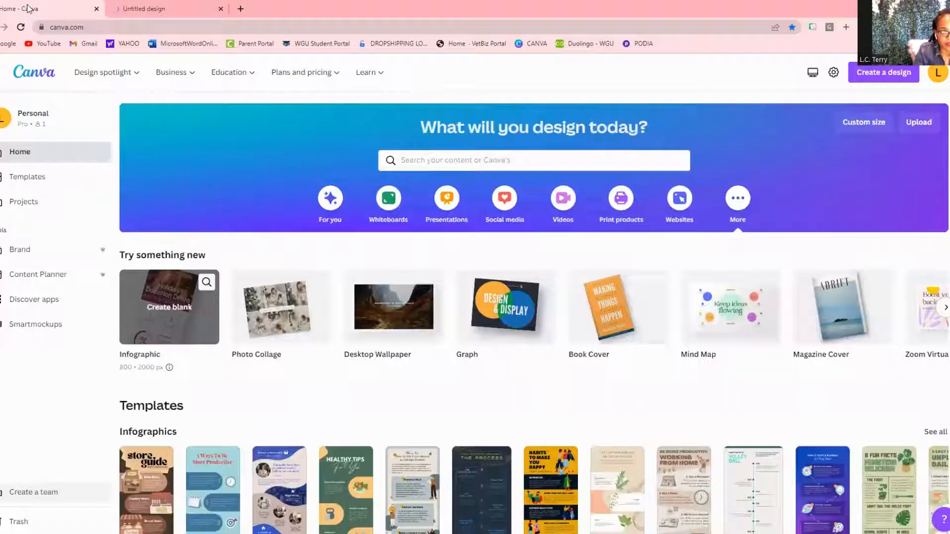
Search Canva for "logo" and create a blank Logo design.
{"action": "left_click", "coordinate": [549, 151]}
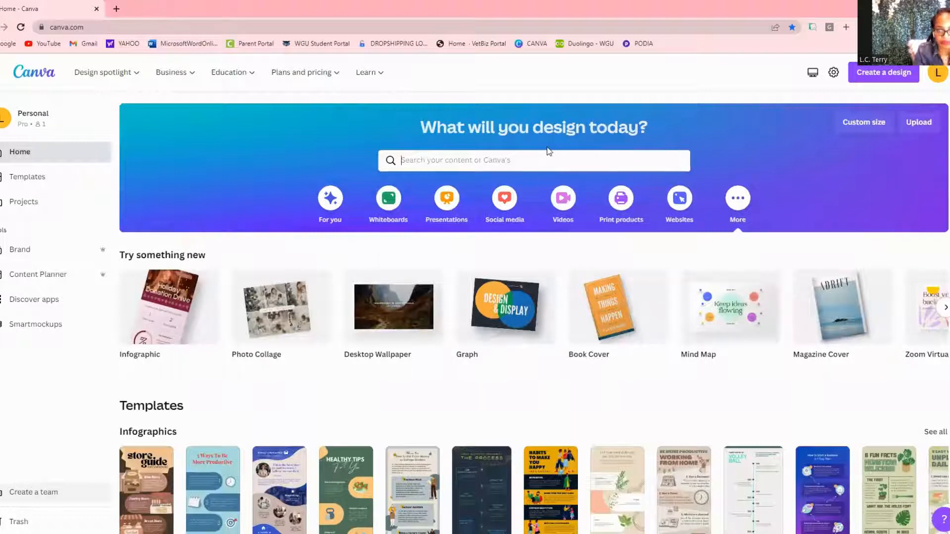
{"action": "type", "text": "logo"}
{"action": "key", "text": "Return"}
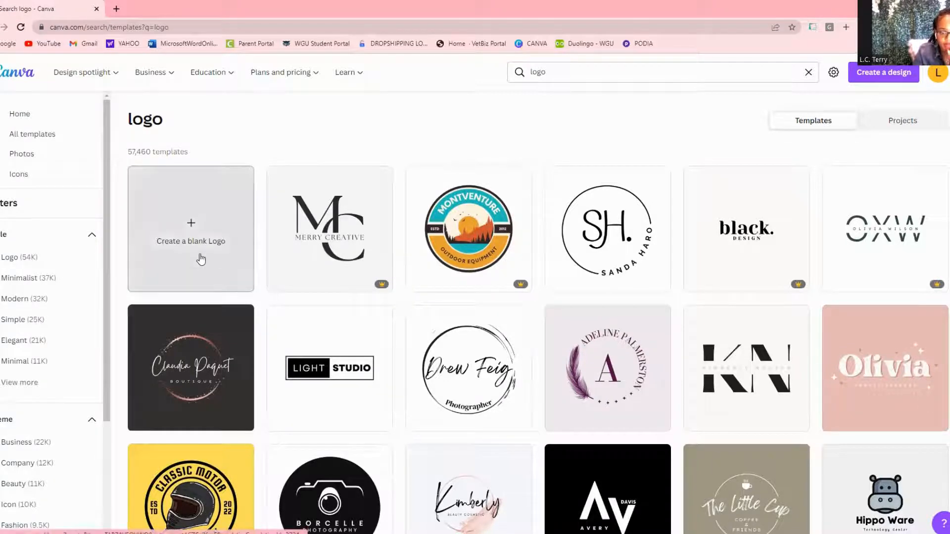
{"action": "left_click", "coordinate": [197, 242]}
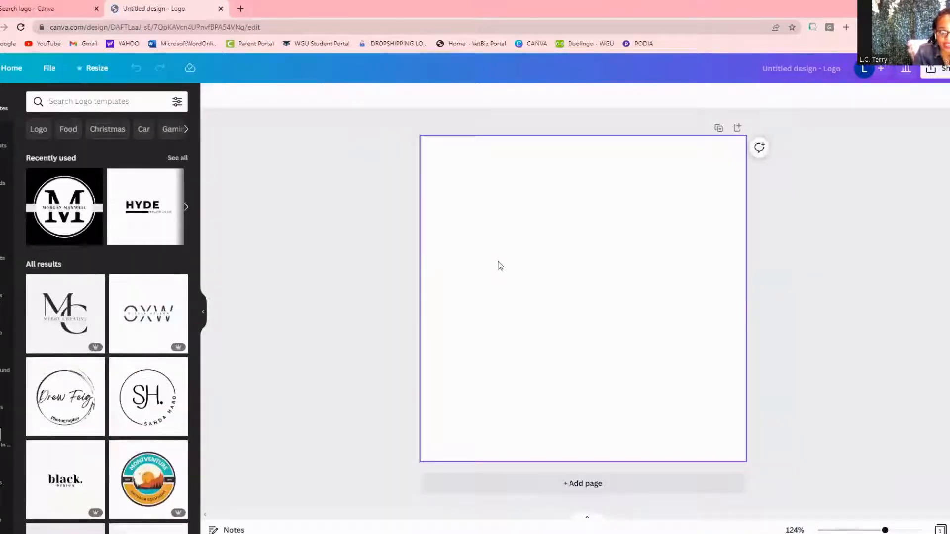
{"action": "left_click", "coordinate": [665, 260]}
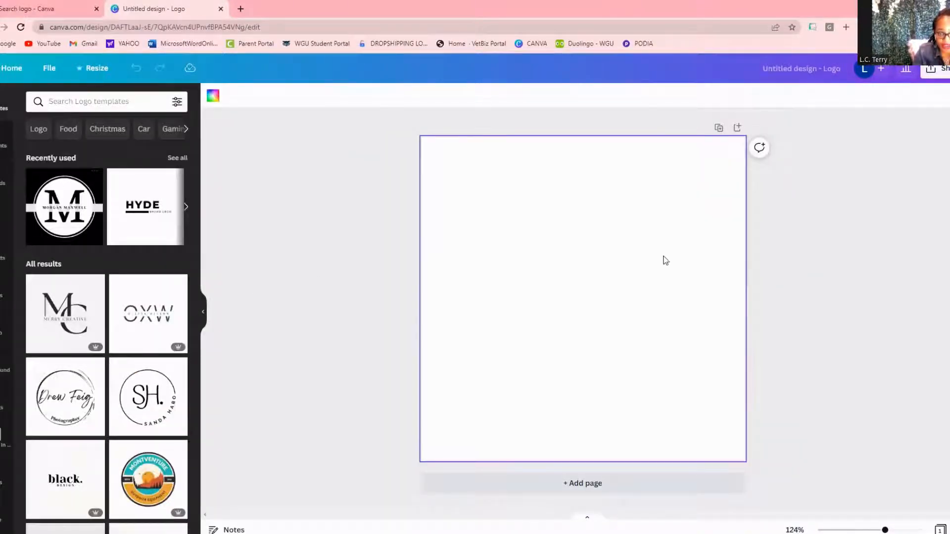
Return to the logo search results and examine the styles of the available logo templates.
{"action": "left_click", "coordinate": [30, 8]}
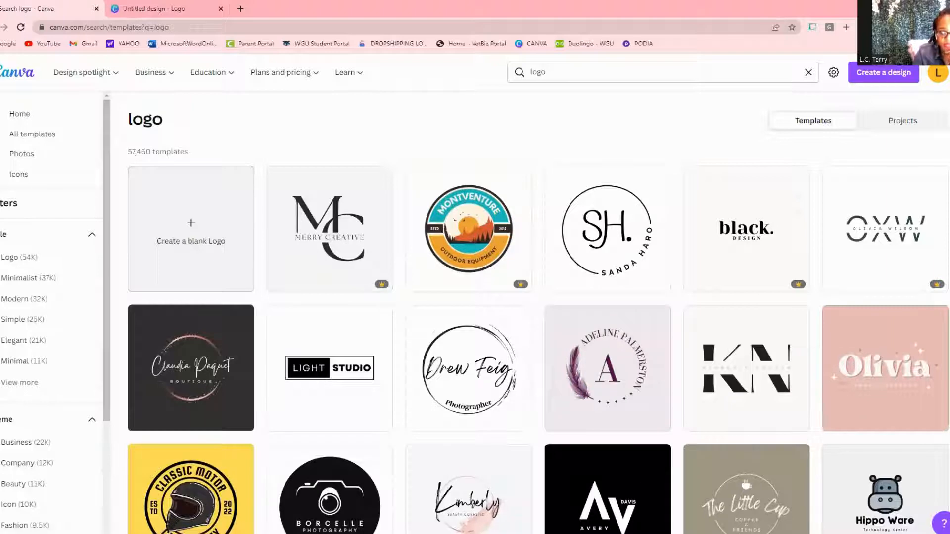
{"action": "scroll", "coordinate": [537, 312], "scroll_direction": "down", "scroll_amount": 2}
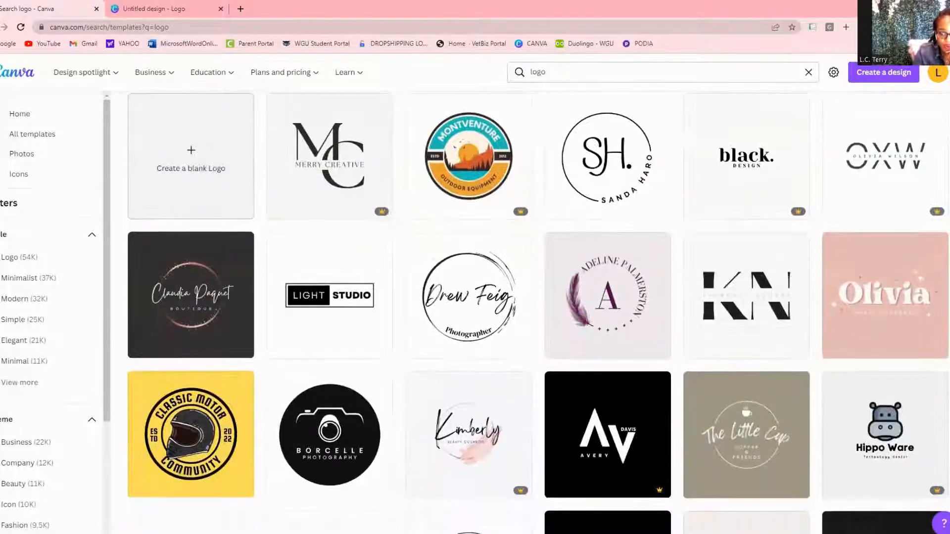
{"action": "scroll", "coordinate": [538, 312], "scroll_direction": "down", "scroll_amount": 2}
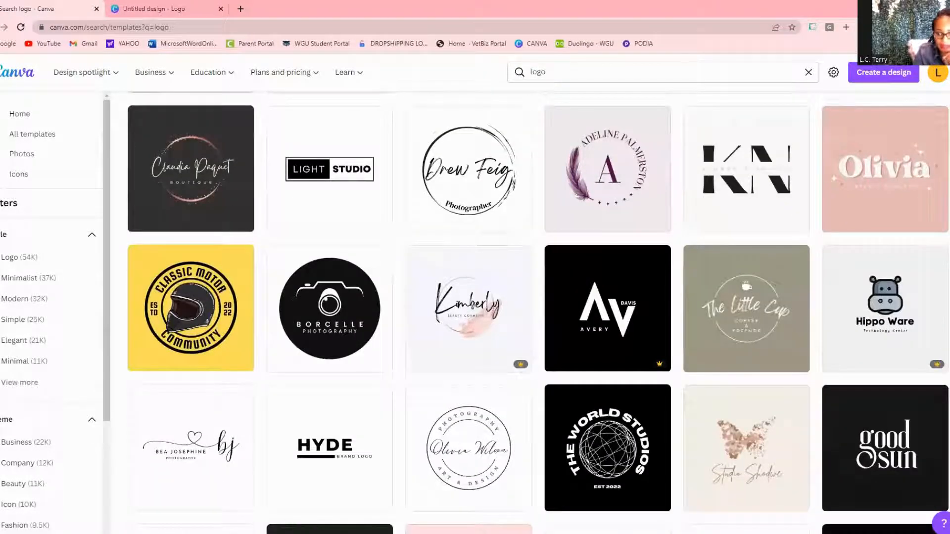
{"action": "scroll", "coordinate": [538, 312], "scroll_direction": "down", "scroll_amount": 2}
{"action": "scroll", "coordinate": [538, 312], "scroll_direction": "down", "scroll_amount": 2}
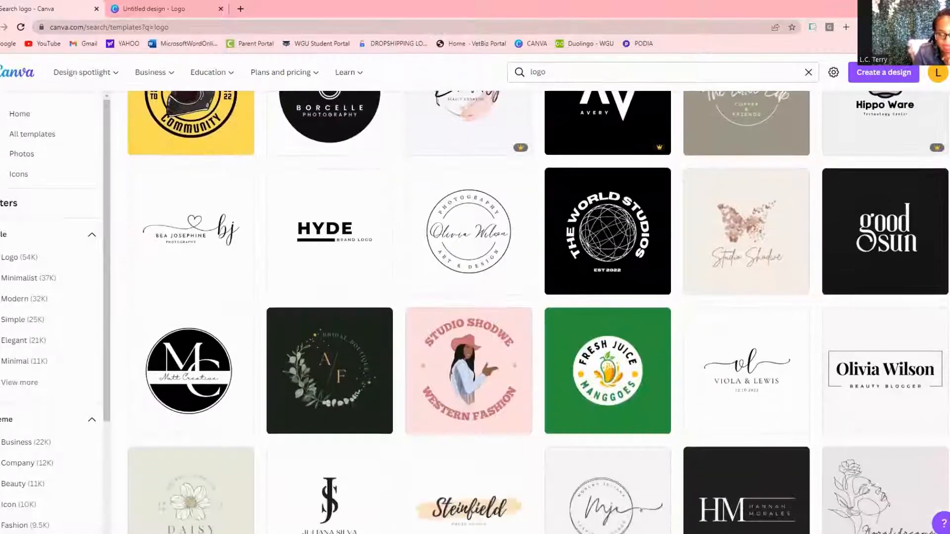
{"action": "scroll", "coordinate": [538, 312], "scroll_direction": "down", "scroll_amount": 3}
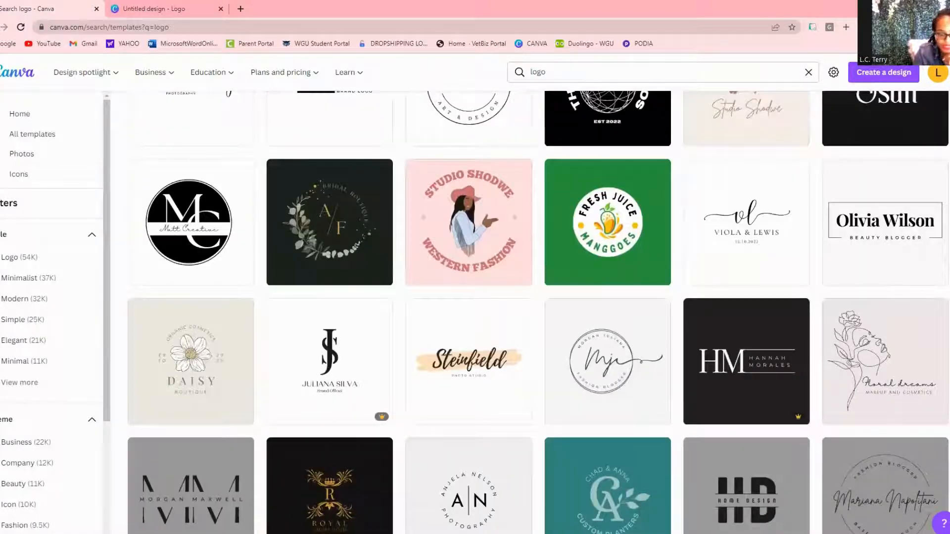
{"action": "scroll", "coordinate": [538, 312], "scroll_direction": "down", "scroll_amount": 10}
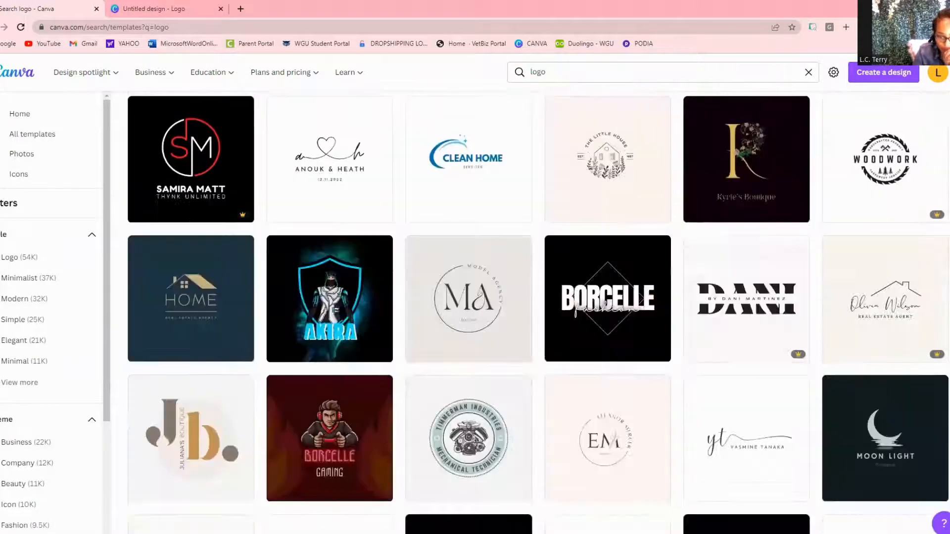
{"action": "scroll", "coordinate": [538, 312], "scroll_direction": "down", "scroll_amount": 2}
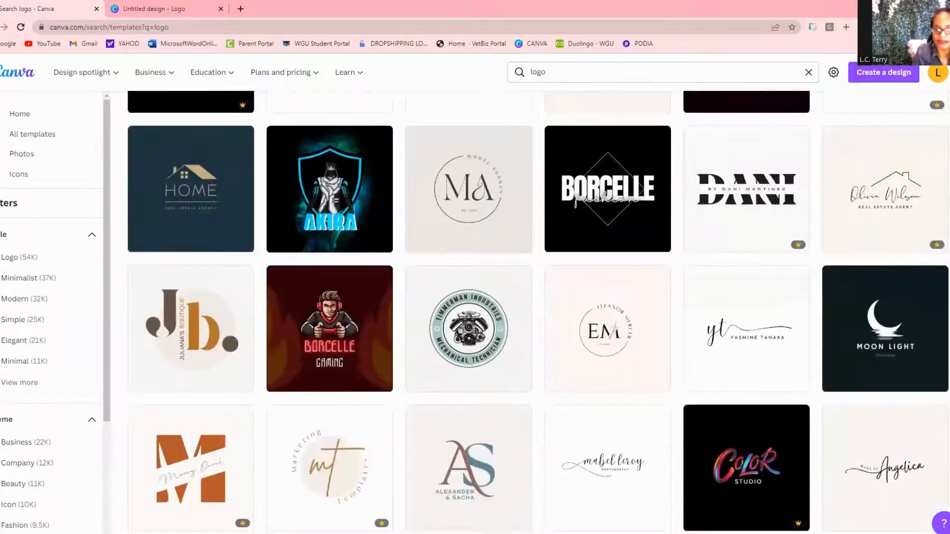
{"action": "scroll", "coordinate": [538, 312], "scroll_direction": "down", "scroll_amount": 5}
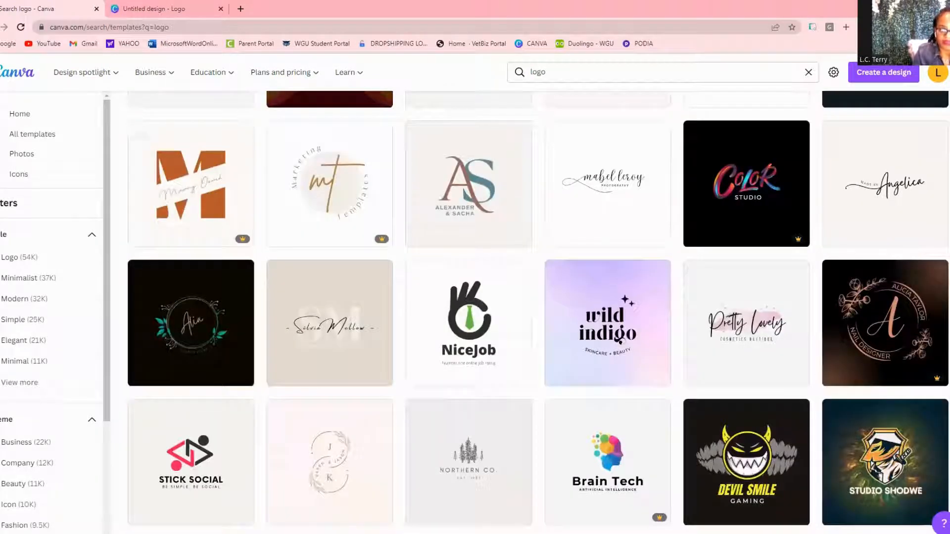
{"action": "scroll", "coordinate": [537, 312], "scroll_direction": "down", "scroll_amount": 1}
{"action": "scroll", "coordinate": [538, 312], "scroll_direction": "down", "scroll_amount": 2}
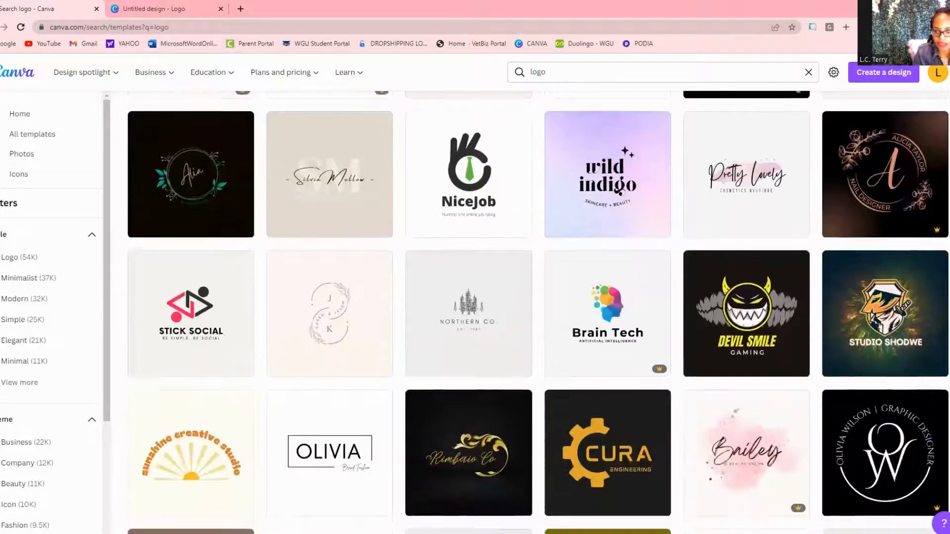
{"action": "scroll", "coordinate": [538, 312], "scroll_direction": "down", "scroll_amount": 3}
{"action": "scroll", "coordinate": [539, 312], "scroll_direction": "down", "scroll_amount": 6}
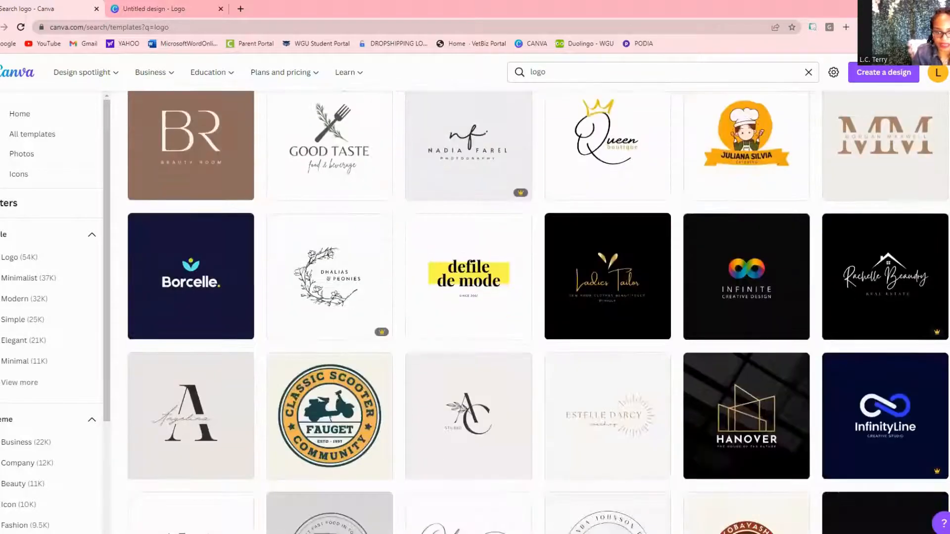
{"action": "scroll", "coordinate": [539, 312], "scroll_direction": "down", "scroll_amount": 2}
{"action": "right_click", "coordinate": [814, 351]}
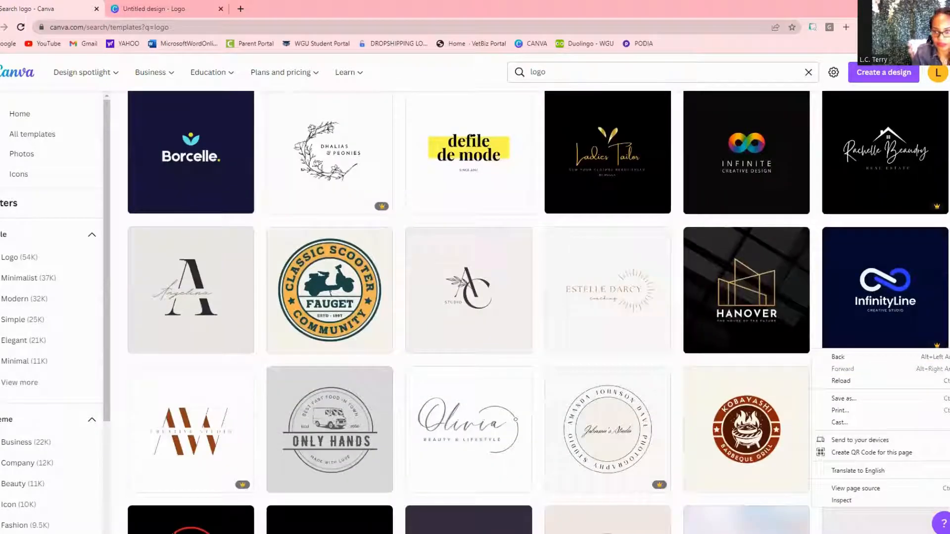
{"action": "key", "text": "Escape"}
{"action": "scroll", "coordinate": [537, 313], "scroll_direction": "up", "scroll_amount": 8}
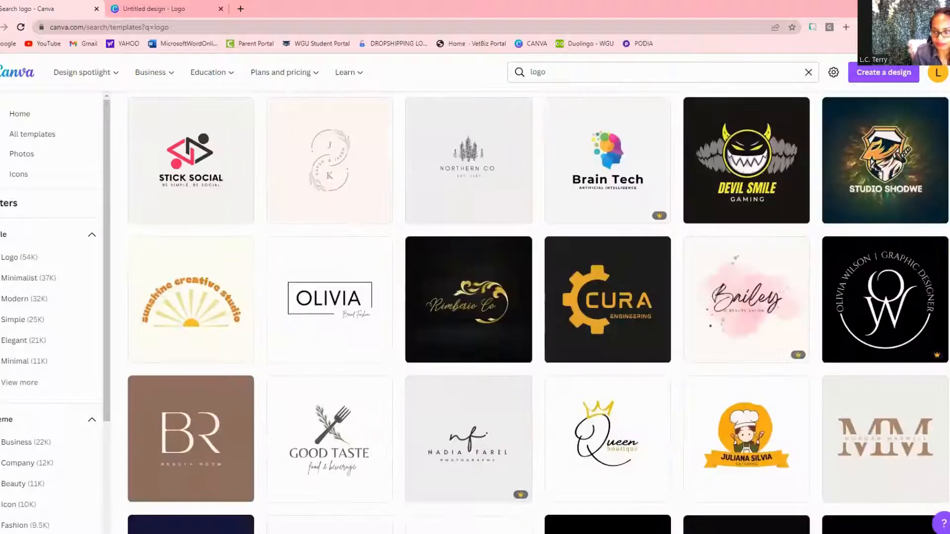
{"action": "scroll", "coordinate": [537, 312], "scroll_direction": "down", "scroll_amount": 11}
{"action": "scroll", "coordinate": [537, 312], "scroll_direction": "up", "scroll_amount": 10}
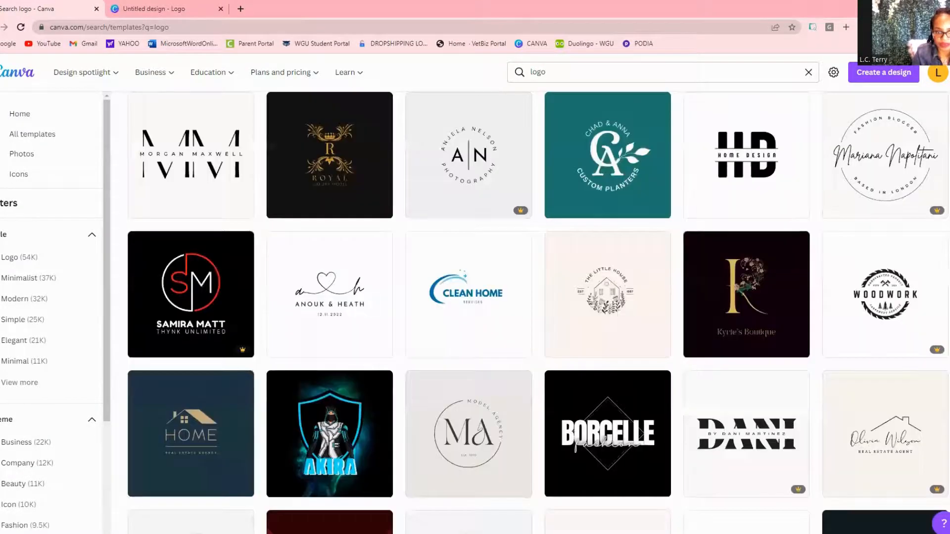
Open the Steinfield Photo Studio template with the peach brush stroke in the editor.
{"action": "scroll", "coordinate": [538, 312], "scroll_direction": "up", "scroll_amount": 5}
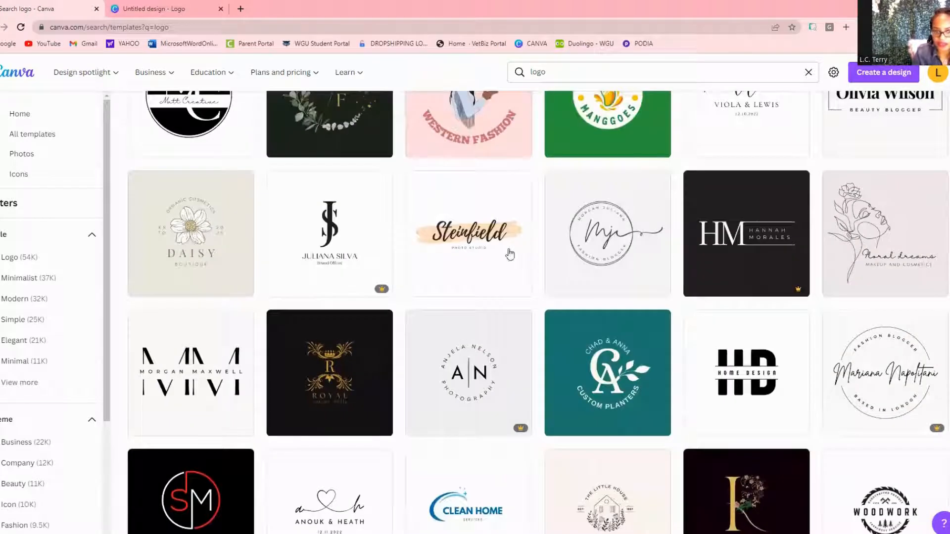
{"action": "left_click", "coordinate": [480, 224]}
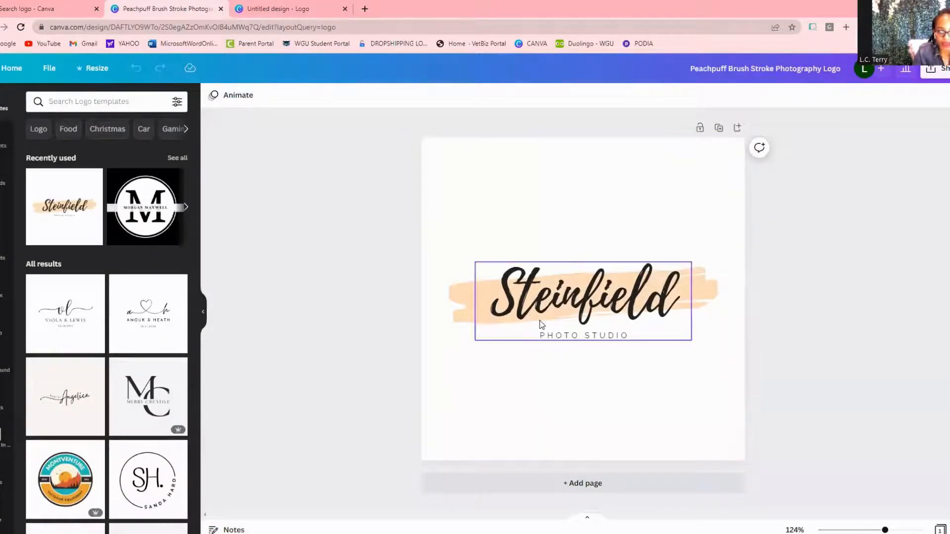
{"action": "left_click", "coordinate": [489, 191]}
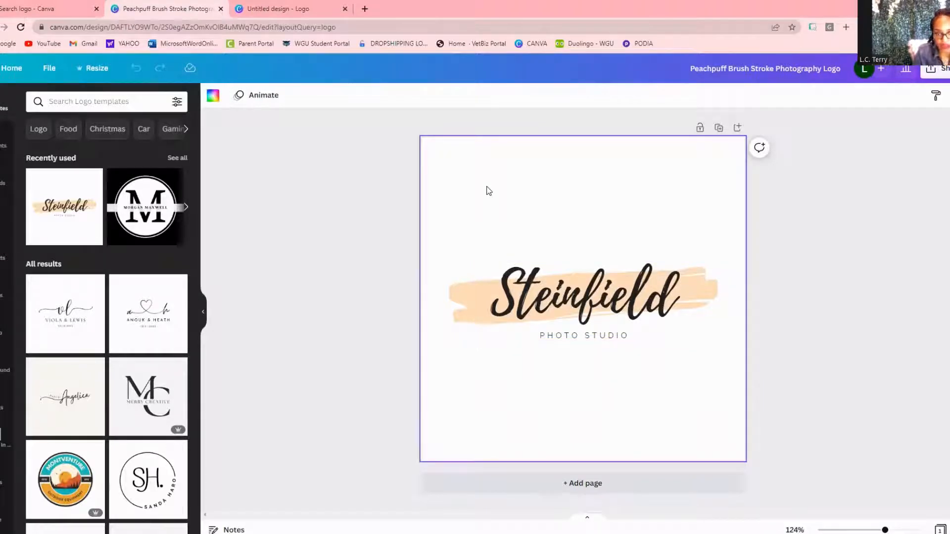
Open the "Steinfield" heading for text editing with the whole word selected.
{"action": "left_click", "coordinate": [213, 95]}
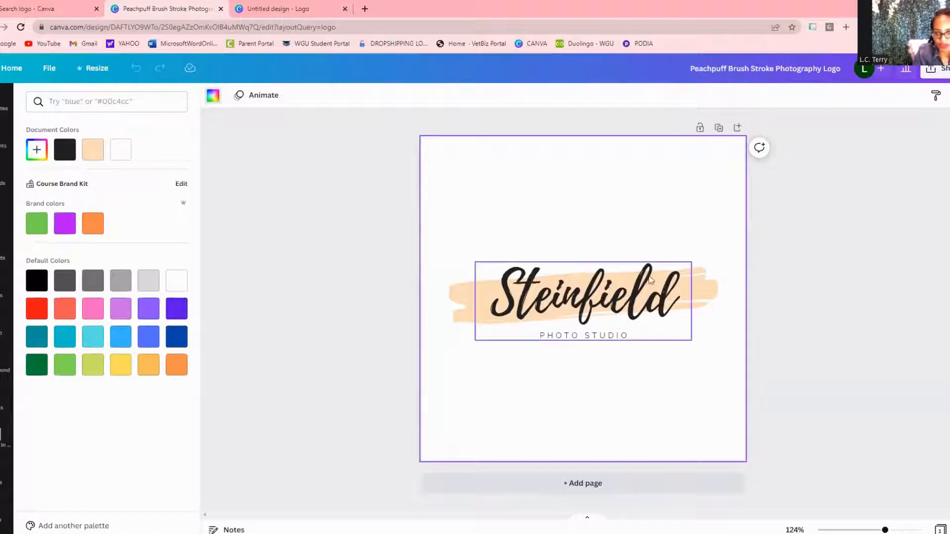
{"action": "left_click", "coordinate": [700, 292]}
{"action": "double_click", "coordinate": [632, 303]}
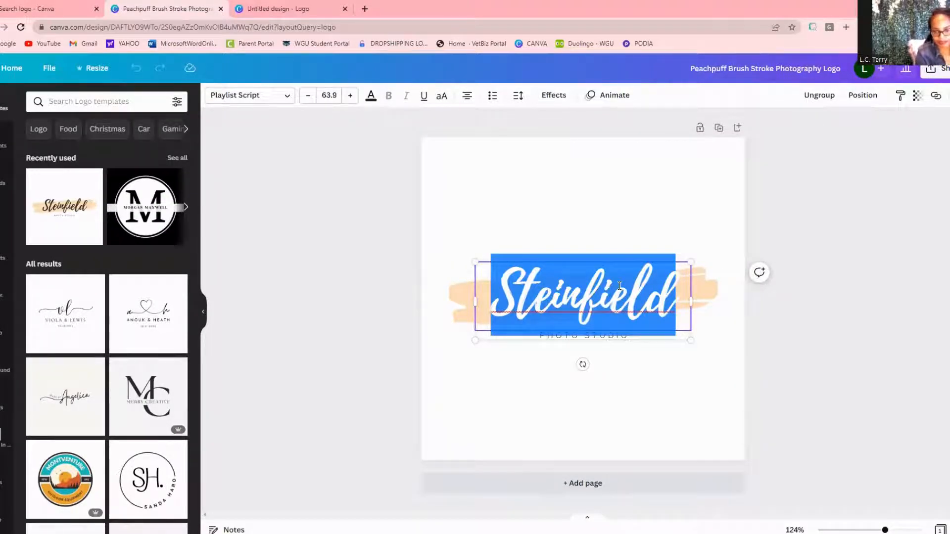
{"action": "type", "text": "The"}
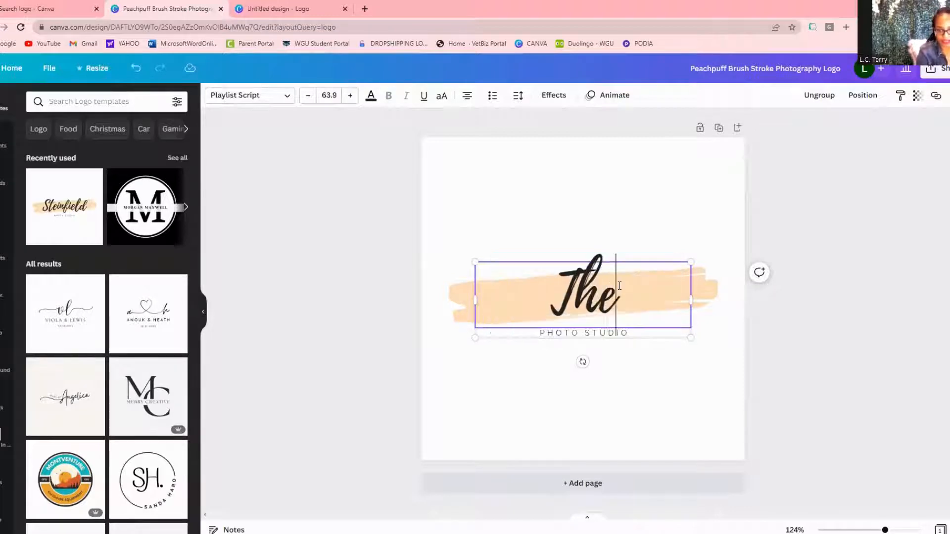
{"action": "type", "text": " Terry\\s"}
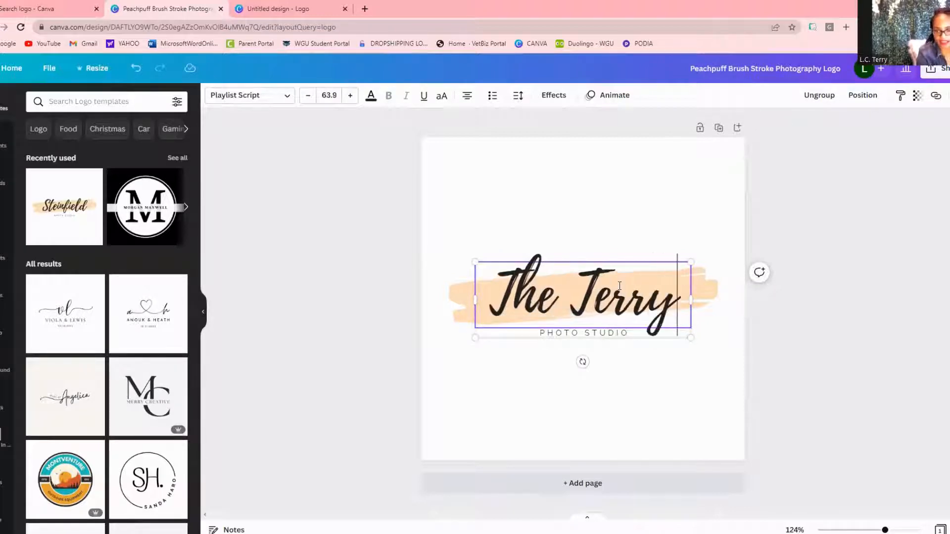
{"action": "key", "text": "BackSpace"}
{"action": "key", "text": "BackSpace"}
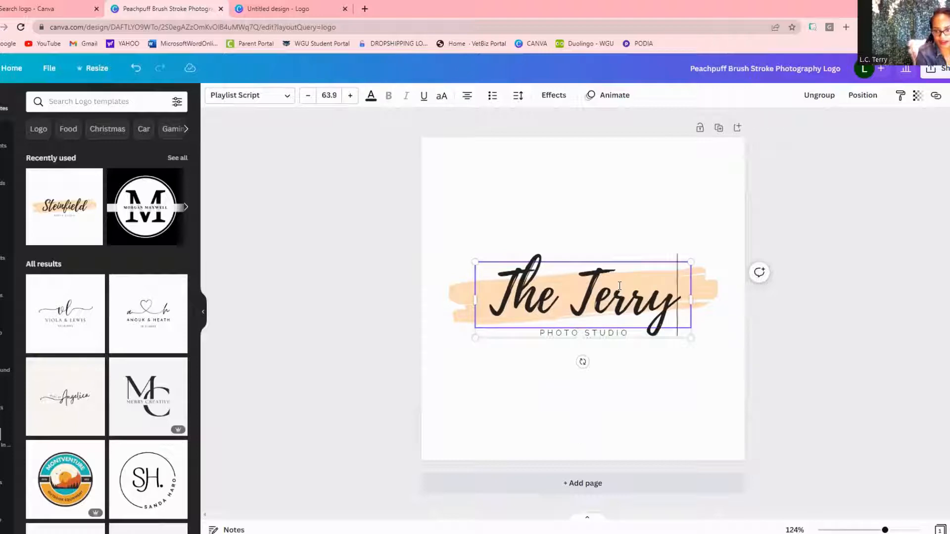
{"action": "type", "text": "'s"}
{"action": "key", "text": "BackSpace"}
{"action": "key", "text": "BackSpace"}
{"action": "key", "text": "BackSpace"}
{"action": "key", "text": "BackSpace"}
{"action": "key", "text": "BackSpace"}
{"action": "key", "text": "BackSpace"}
{"action": "key", "text": "BackSpace"}
{"action": "key", "text": "BackSpace"}
{"action": "key", "text": "BackSpace"}
{"action": "key", "text": "BackSpace"}
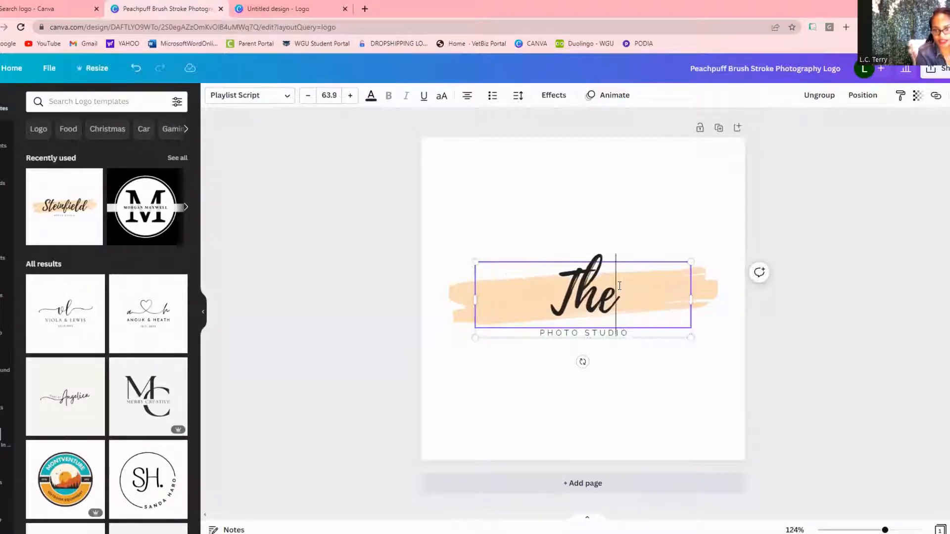
Enter "Terry On Demand" as the logo's script heading.
{"action": "type", "text": "erru"}
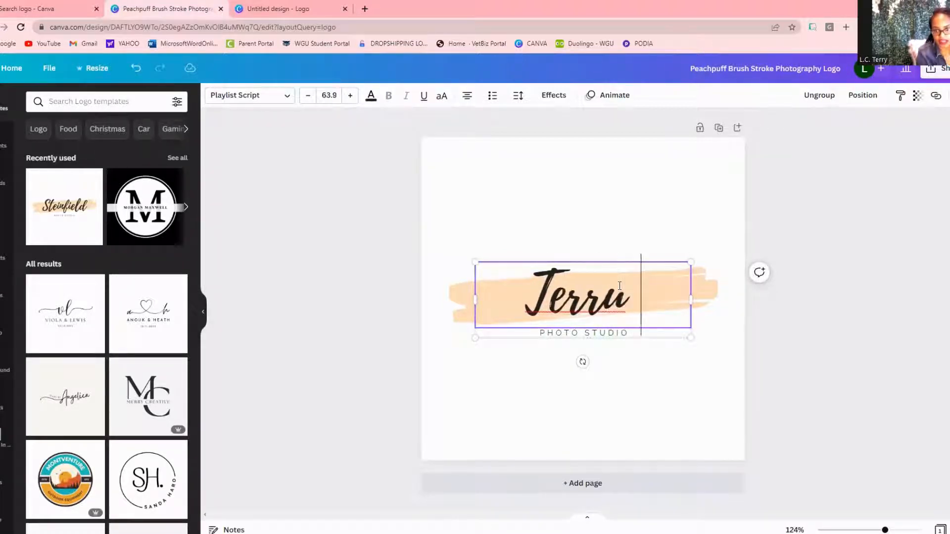
{"action": "key", "text": "BackSpace"}
{"action": "type", "text": "y on"}
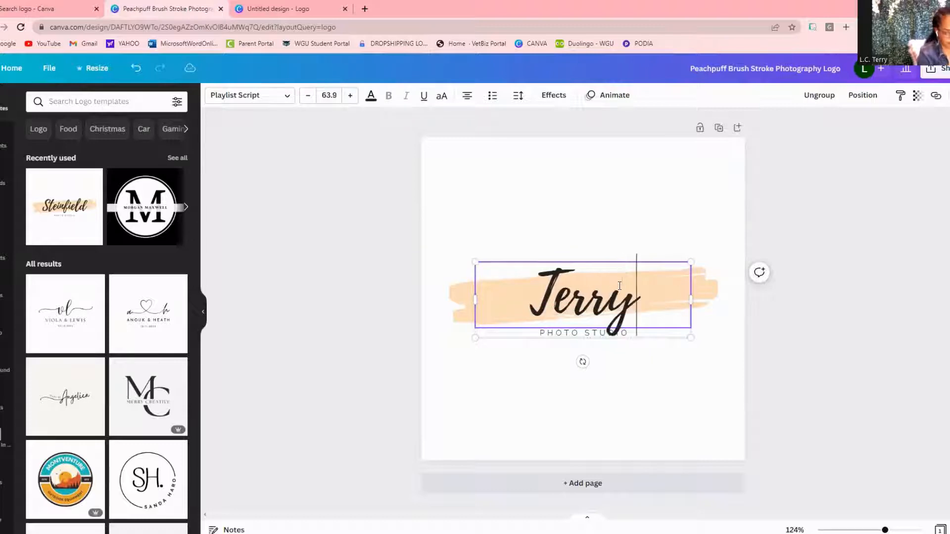
{"action": "type", "text": "O"}
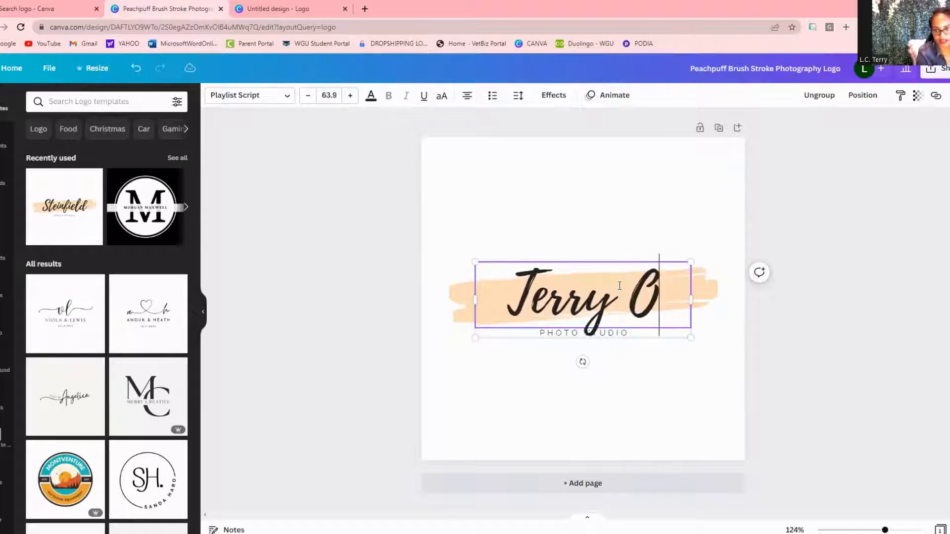
{"action": "type", "text": "n Demand"}
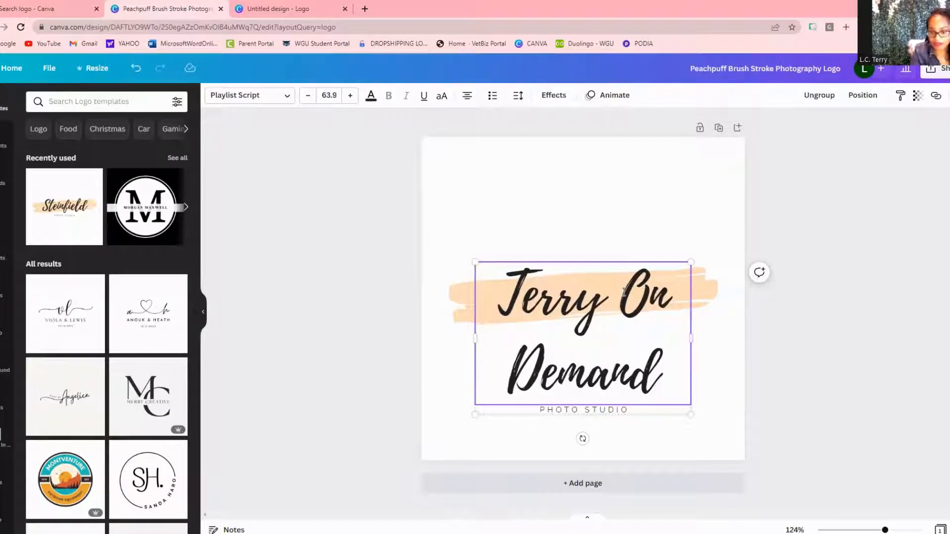
Shrink the text group to size 43.8, centred on the brush stroke, and delete its "PHOTO STUDIO" line.
{"action": "left_click_drag", "start_coordinate": [475, 263], "coordinate": [522, 340]}
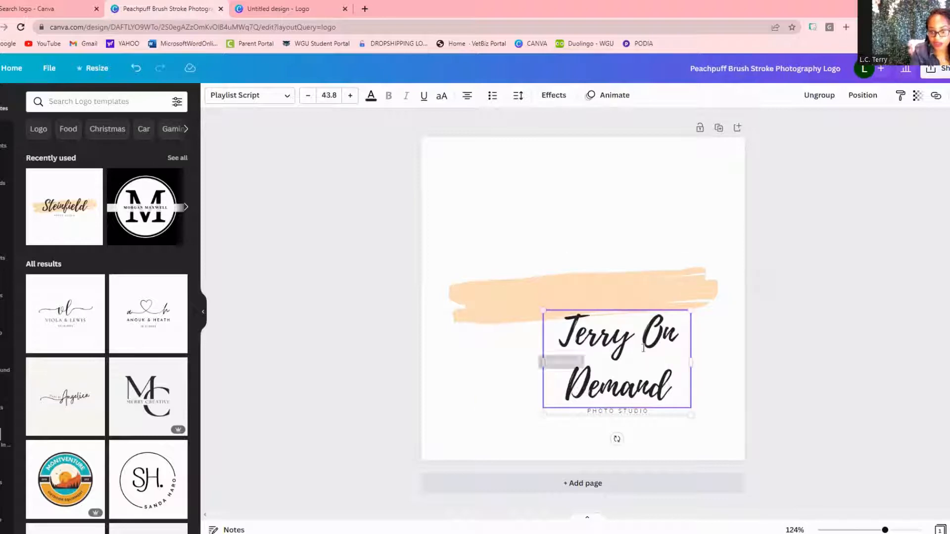
{"action": "mouse_move", "coordinate": [597, 274]}
{"action": "left_mouse_down"}
{"action": "mouse_move", "coordinate": [553, 259]}
{"action": "mouse_move", "coordinate": [624, 182]}
{"action": "mouse_move", "coordinate": [584, 328]}
{"action": "mouse_move", "coordinate": [630, 279]}
{"action": "mouse_move", "coordinate": [593, 275]}
{"action": "mouse_move", "coordinate": [607, 275]}
{"action": "left_mouse_up"}
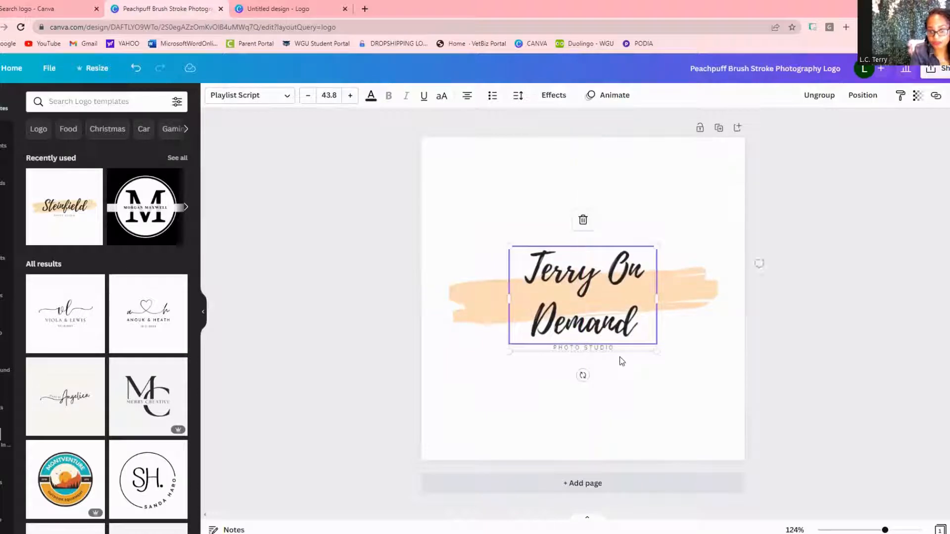
{"action": "left_click", "coordinate": [590, 349]}
{"action": "double_click", "coordinate": [589, 349]}
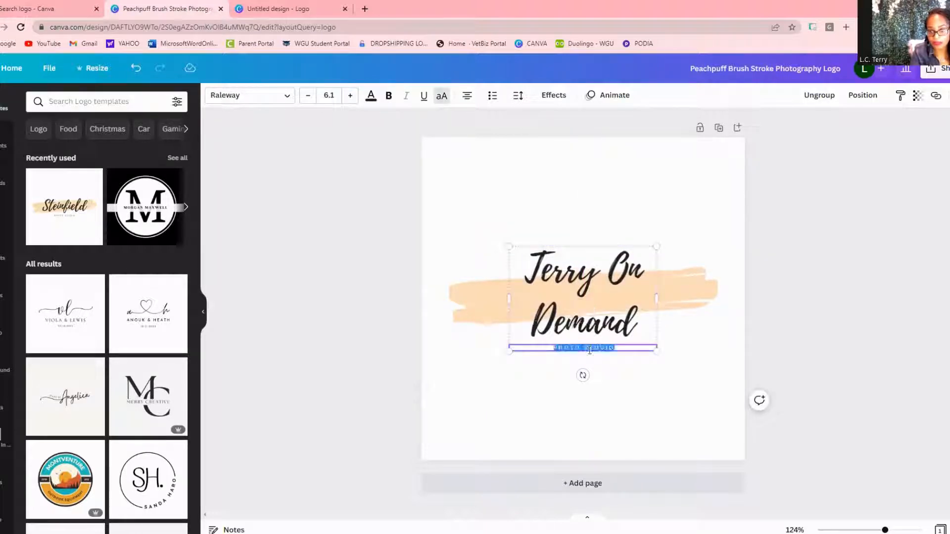
{"action": "key", "text": "BackSpace"}
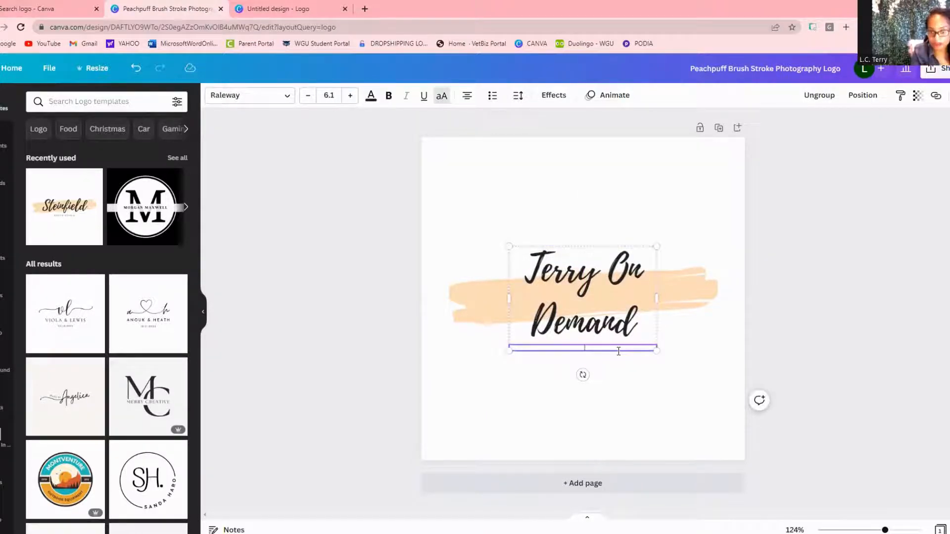
Recolour the peach brush stroke with the green brand colour.
{"action": "left_click", "coordinate": [690, 285]}
{"action": "left_click", "coordinate": [691, 285]}
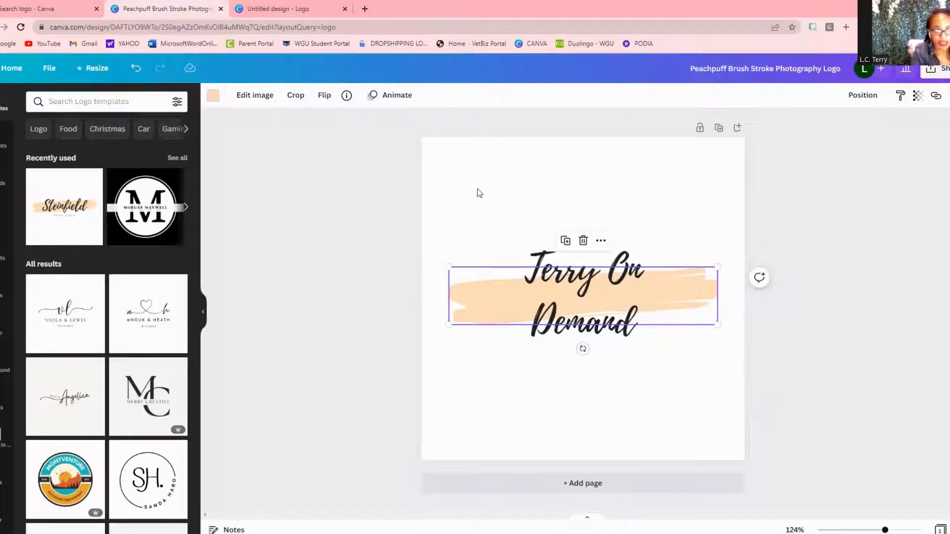
{"action": "left_click", "coordinate": [212, 96]}
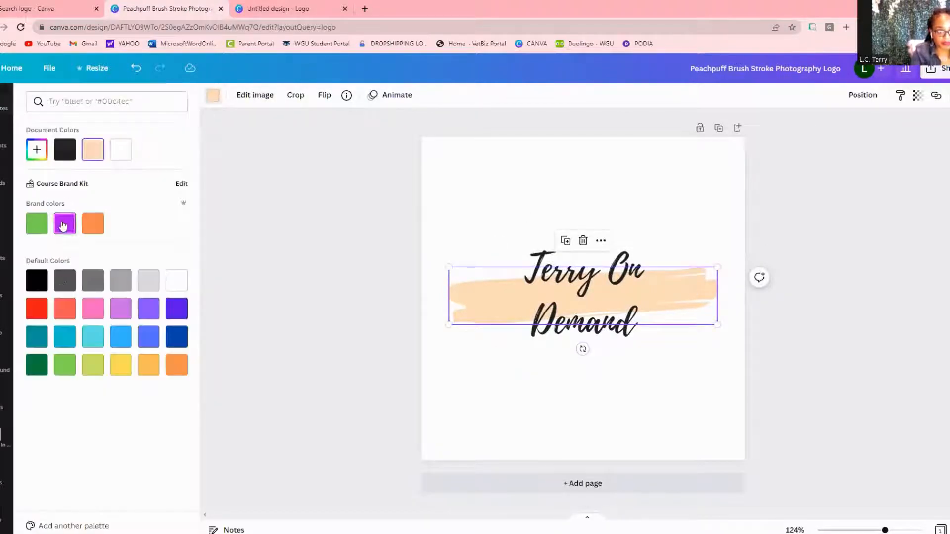
{"action": "left_click", "coordinate": [37, 223]}
{"action": "key", "text": "Escape"}
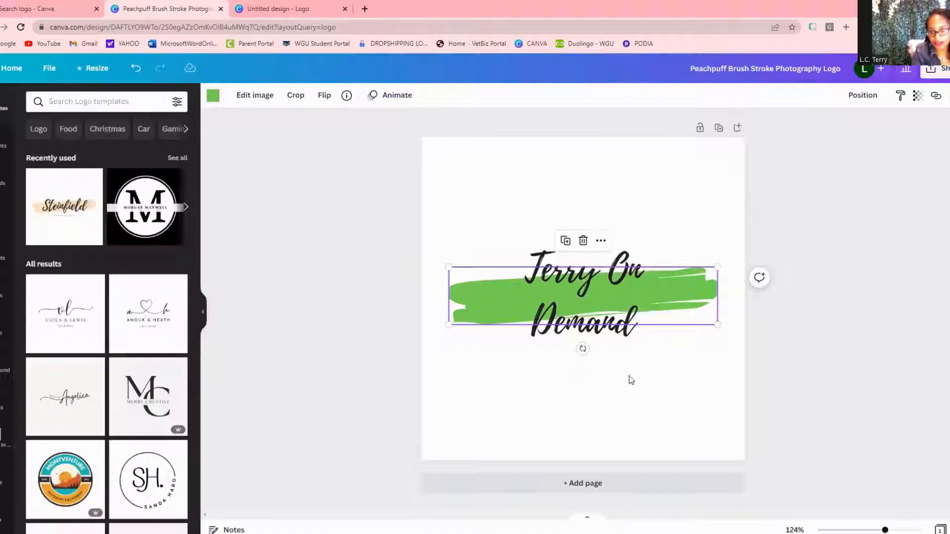
Try the orange and the purple brand colours as the page background.
{"action": "left_click", "coordinate": [624, 169]}
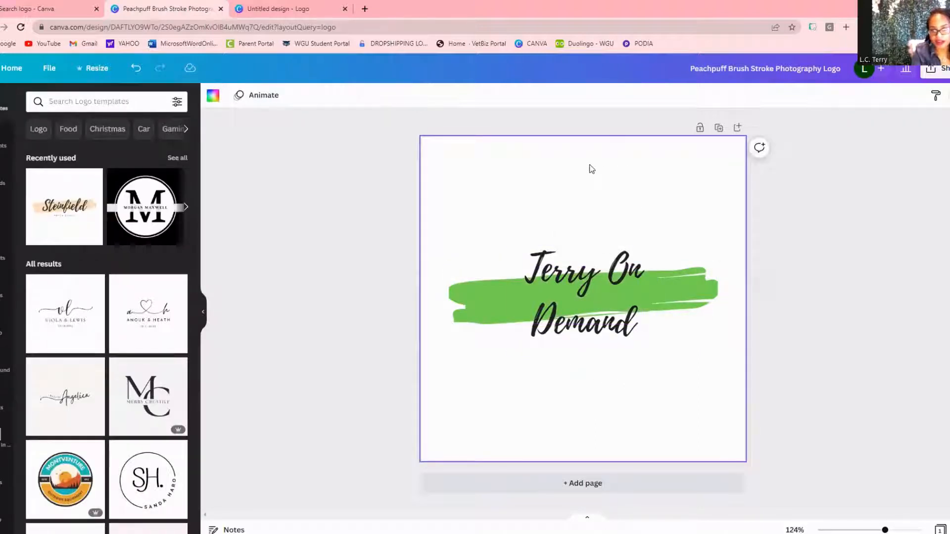
{"action": "left_click", "coordinate": [213, 97]}
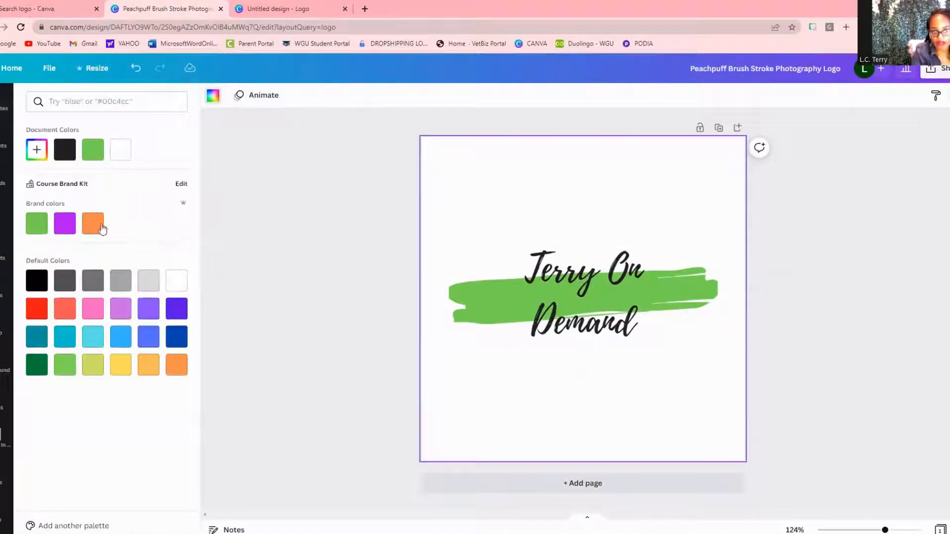
{"action": "left_click", "coordinate": [102, 228]}
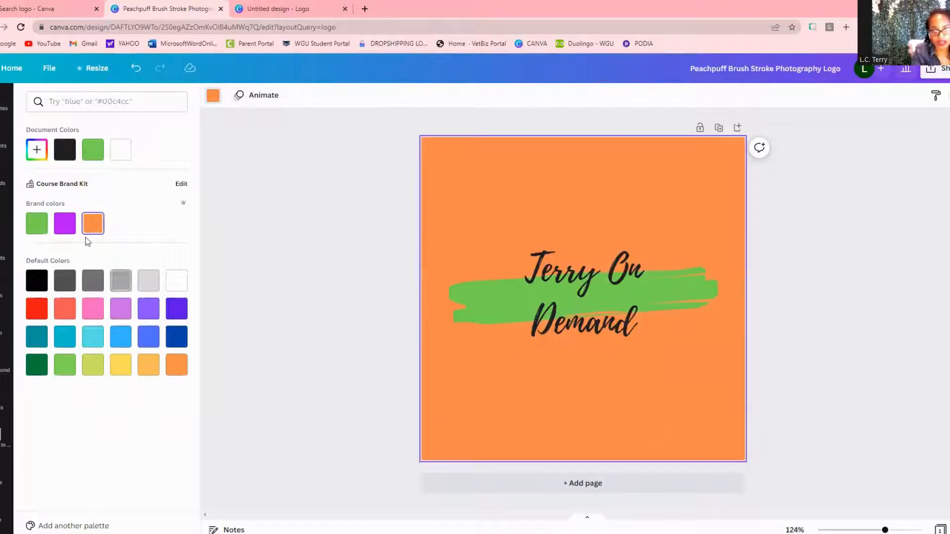
{"action": "left_click", "coordinate": [72, 226]}
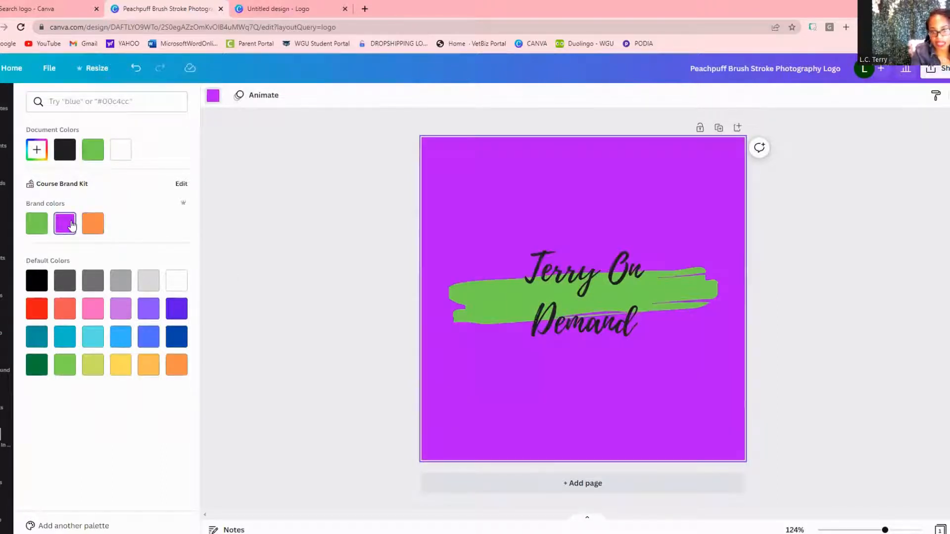
Try the "Terry On Demand" text at size 32.9 on the brush stroke and enlarge it again.
{"action": "left_click", "coordinate": [649, 257]}
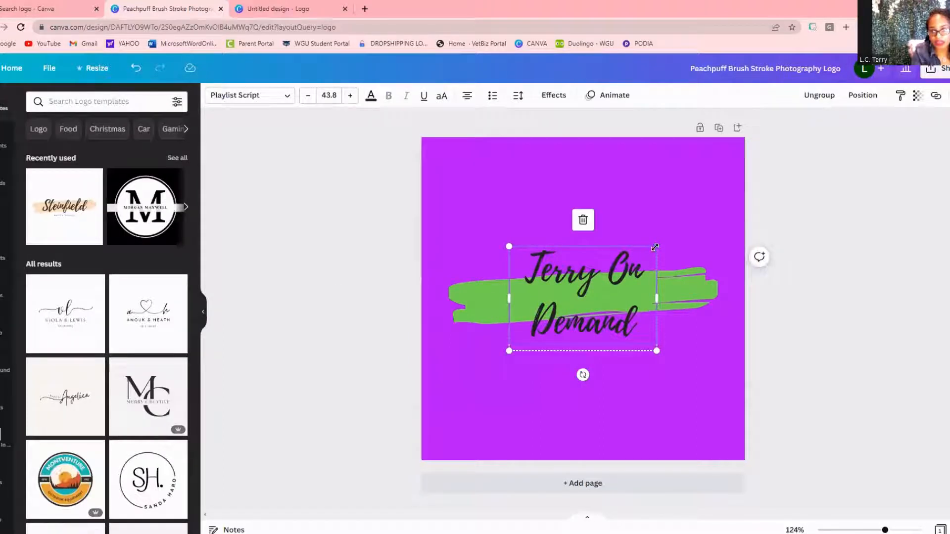
{"action": "left_click_drag", "start_coordinate": [654, 247], "coordinate": [620, 272]}
{"action": "left_click_drag", "start_coordinate": [582, 299], "coordinate": [601, 283]}
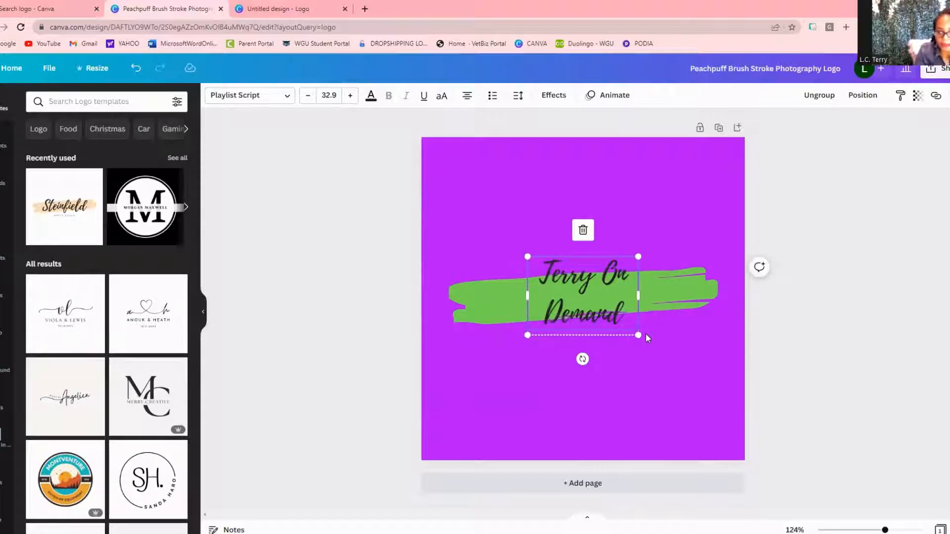
{"action": "left_click_drag", "start_coordinate": [639, 334], "coordinate": [671, 357]}
{"action": "left_click_drag", "start_coordinate": [612, 313], "coordinate": [590, 307]}
Set the page background to white and enlarge the "Terry On Demand" text to size 49.8, centred on the brush stroke.
{"action": "left_click", "coordinate": [403, 164]}
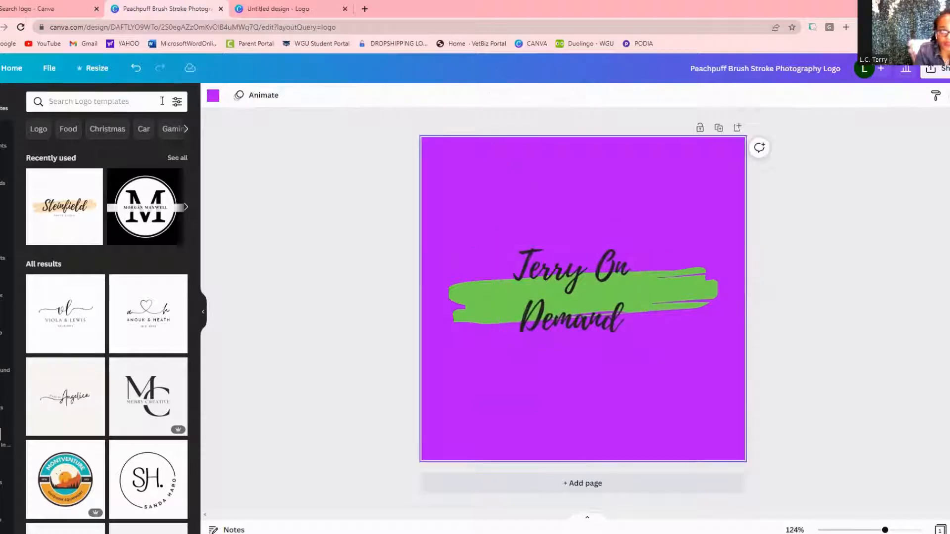
{"action": "left_click", "coordinate": [213, 95]}
{"action": "left_click", "coordinate": [177, 281]}
{"action": "left_click_drag", "start_coordinate": [616, 301], "coordinate": [612, 297]}
{"action": "left_click_drag", "start_coordinate": [656, 247], "coordinate": [678, 231]}
{"action": "left_click_drag", "start_coordinate": [600, 295], "coordinate": [588, 298]}
{"action": "left_click", "coordinate": [558, 374]}
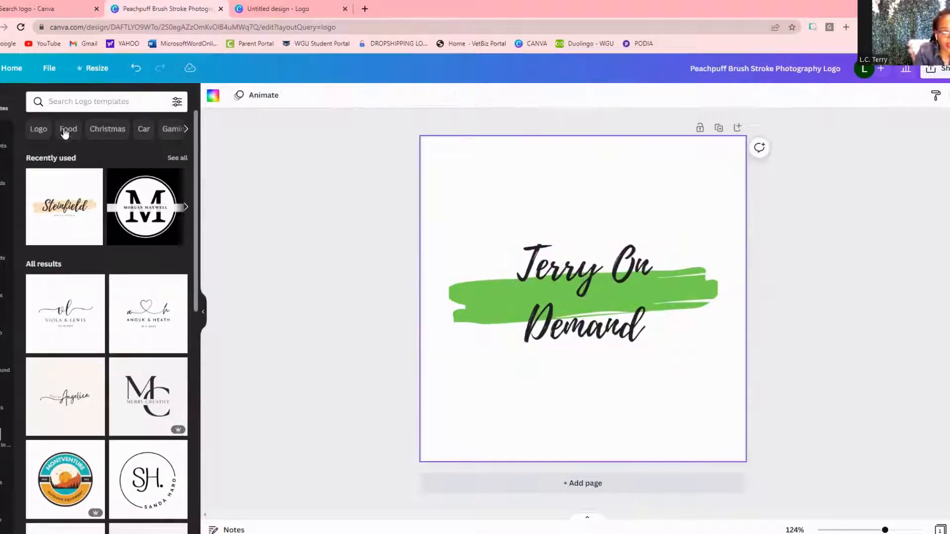
{"action": "left_click", "coordinate": [154, 100]}
{"action": "type", "text": "mi"}
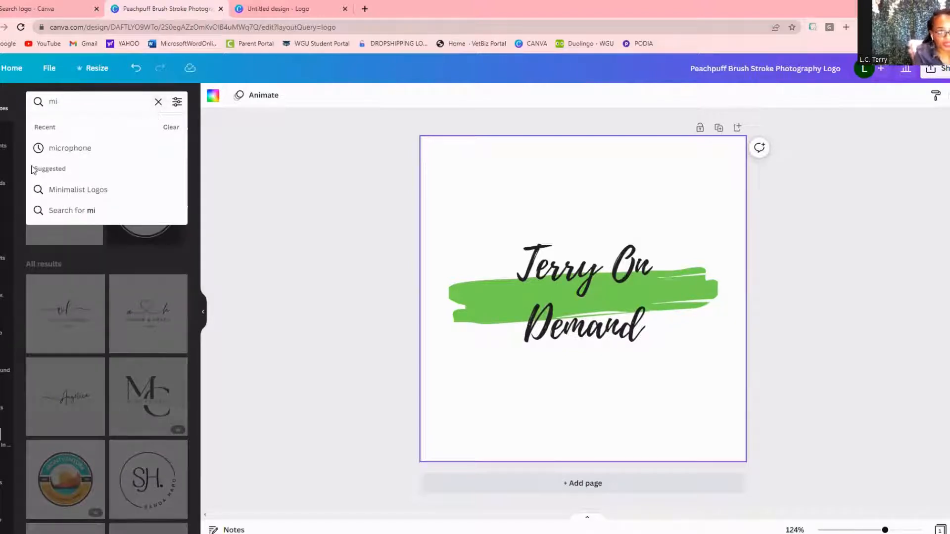
{"action": "left_click", "coordinate": [554, 162]}
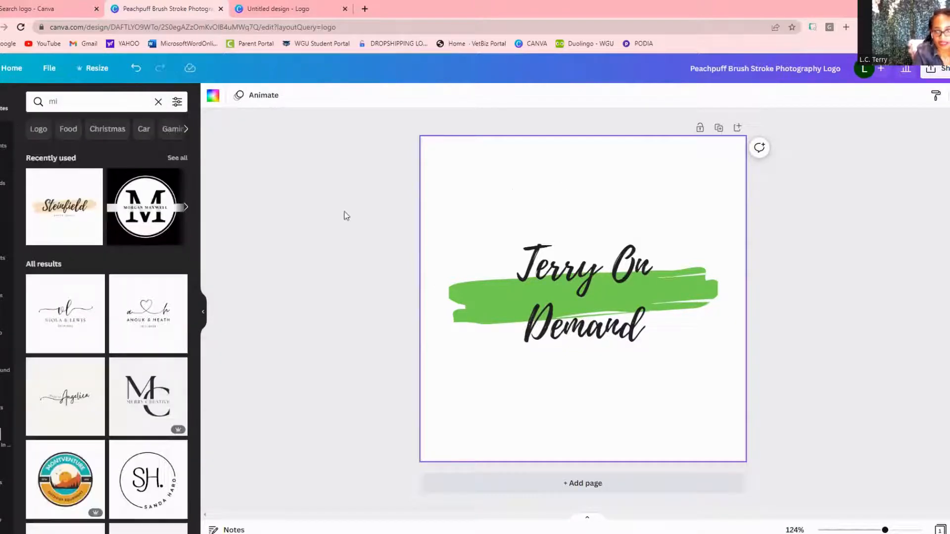
Search the Canva elements for "microphone".
{"action": "left_click", "coordinate": [3, 142]}
{"action": "left_click", "coordinate": [101, 101]}
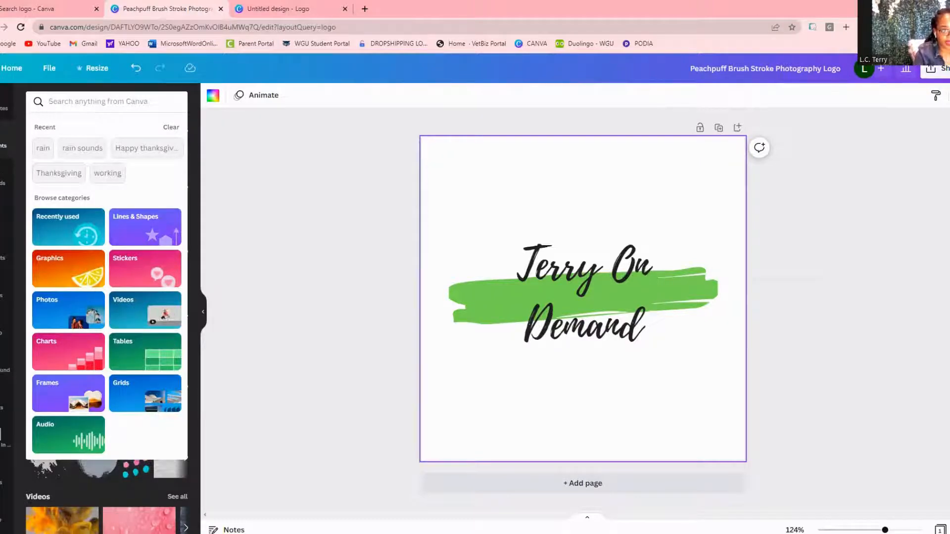
{"action": "left_click", "coordinate": [19, 119]}
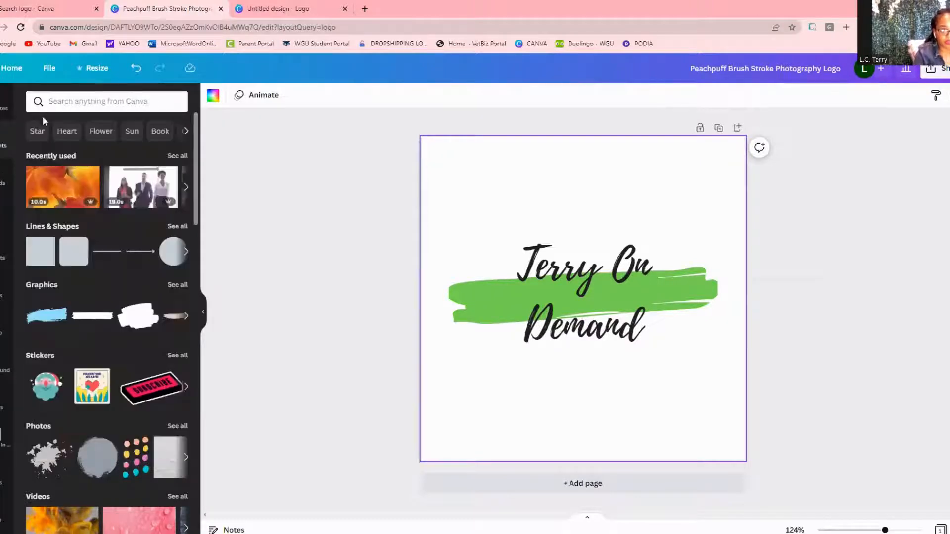
{"action": "left_click", "coordinate": [97, 102]}
{"action": "type", "text": "mi"}
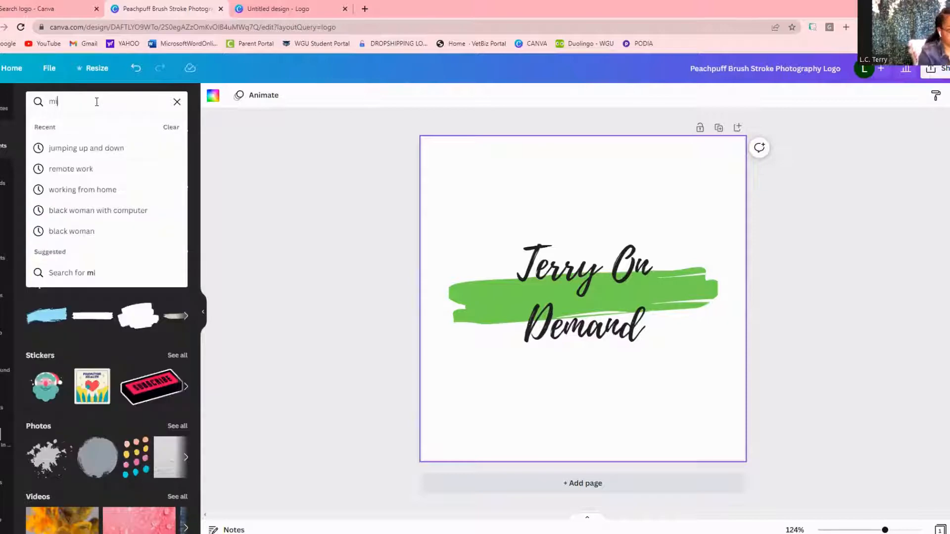
{"action": "type", "text": "crophone"}
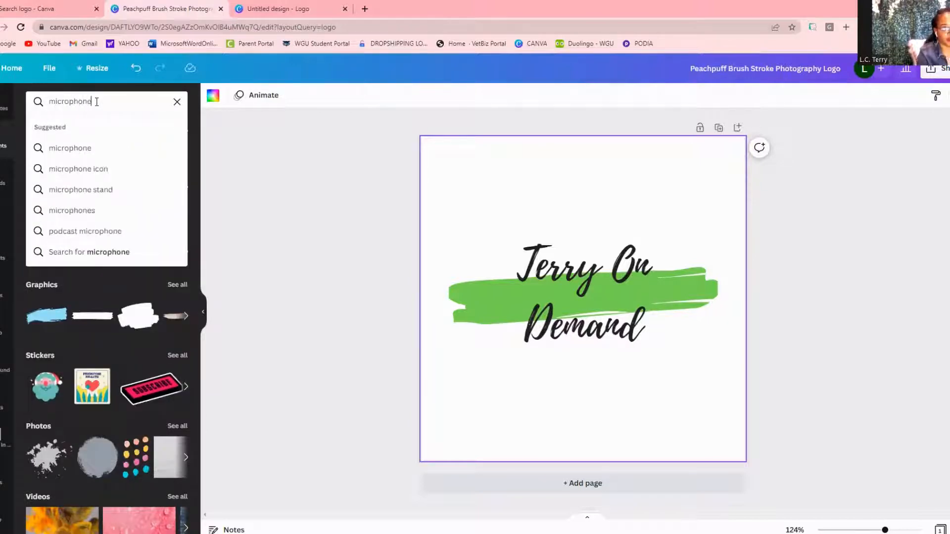
{"action": "key", "text": "Return"}
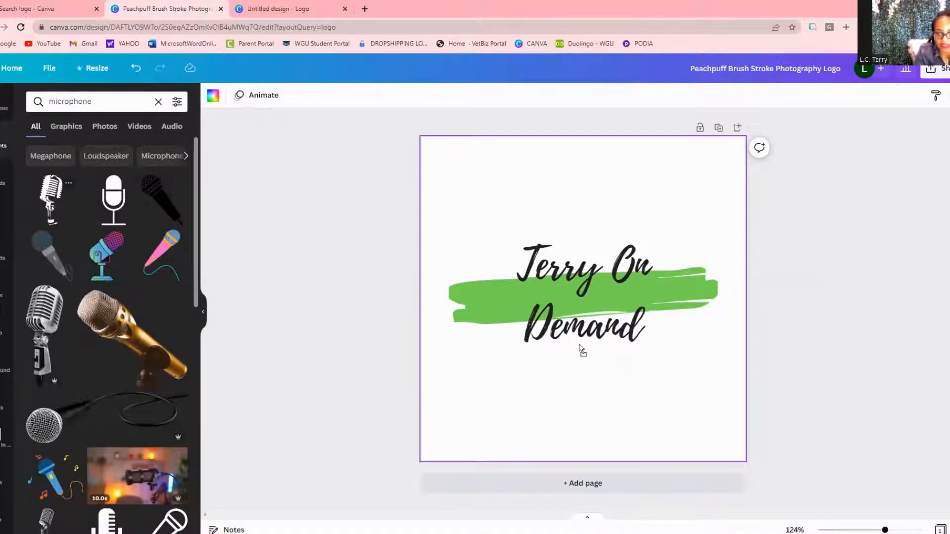
Add the vintage standing microphone graphic below the word "Demand", scaled down and tilted slightly counterclockwise.
{"action": "left_click_drag", "start_coordinate": [588, 365], "coordinate": [587, 366]}
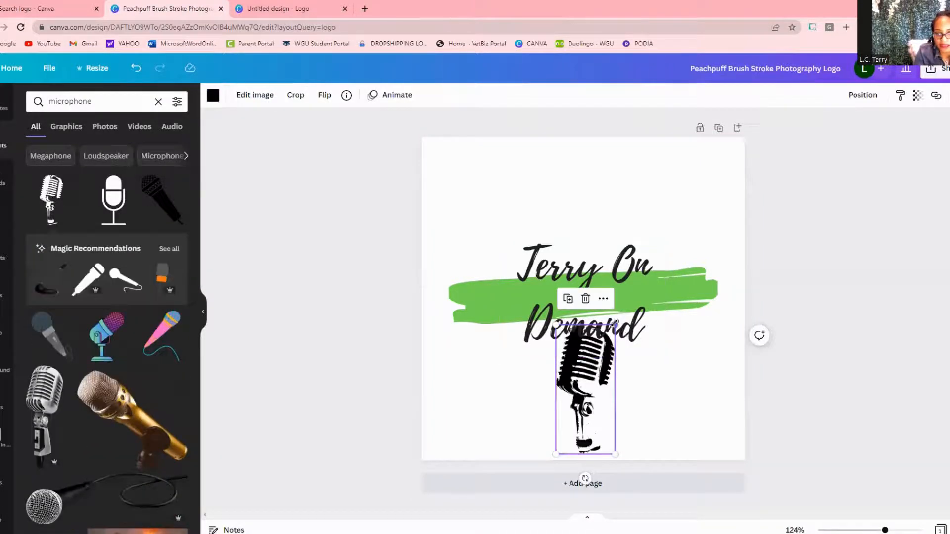
{"action": "left_click_drag", "start_coordinate": [612, 329], "coordinate": [599, 359]}
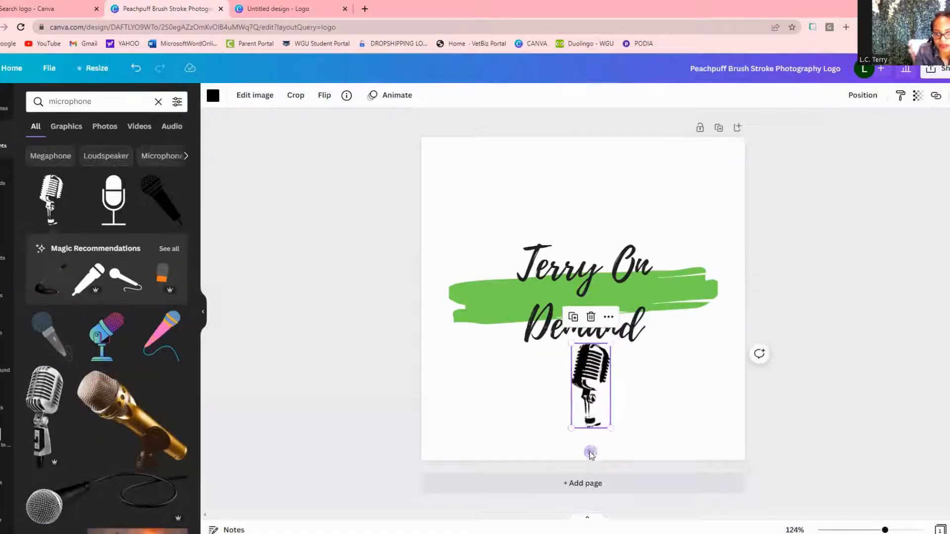
{"action": "mouse_move", "coordinate": [590, 452]}
{"action": "left_mouse_down"}
{"action": "mouse_move", "coordinate": [607, 457]}
{"action": "mouse_move", "coordinate": [591, 456]}
{"action": "left_mouse_up"}
{"action": "left_click", "coordinate": [544, 287]}
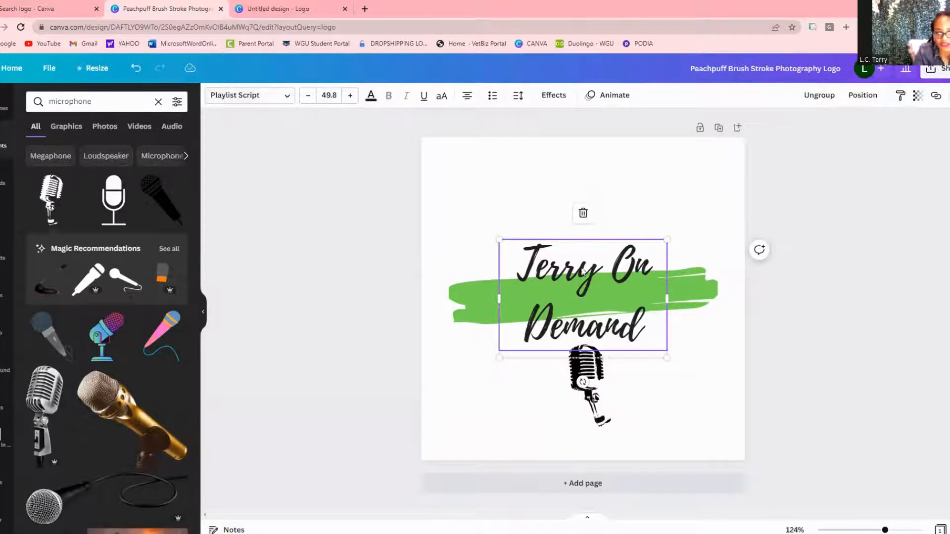
Try the League Spartan font on the "Terry On Demand" text and restore Playlist Script.
{"action": "left_click", "coordinate": [578, 269]}
{"action": "left_click_drag", "start_coordinate": [658, 329], "coordinate": [457, 260]}
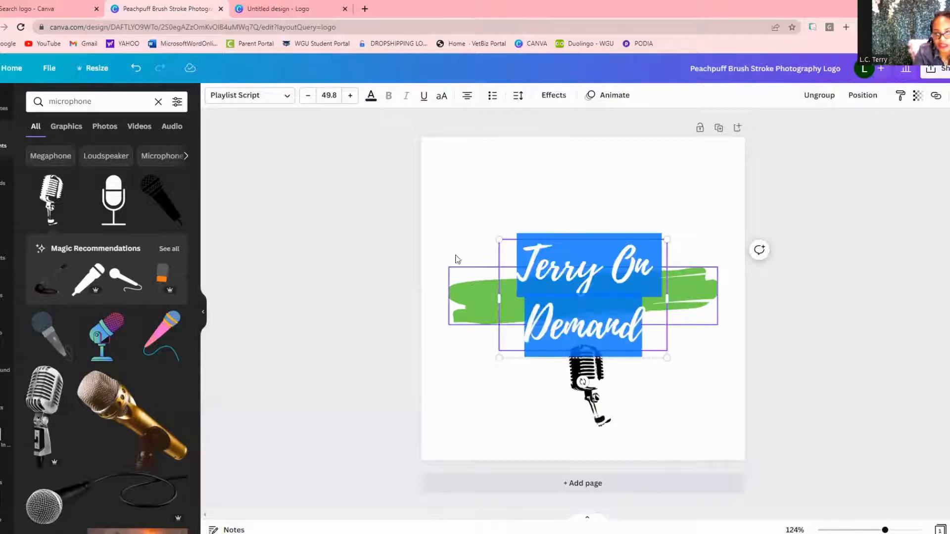
{"action": "left_click", "coordinate": [285, 99]}
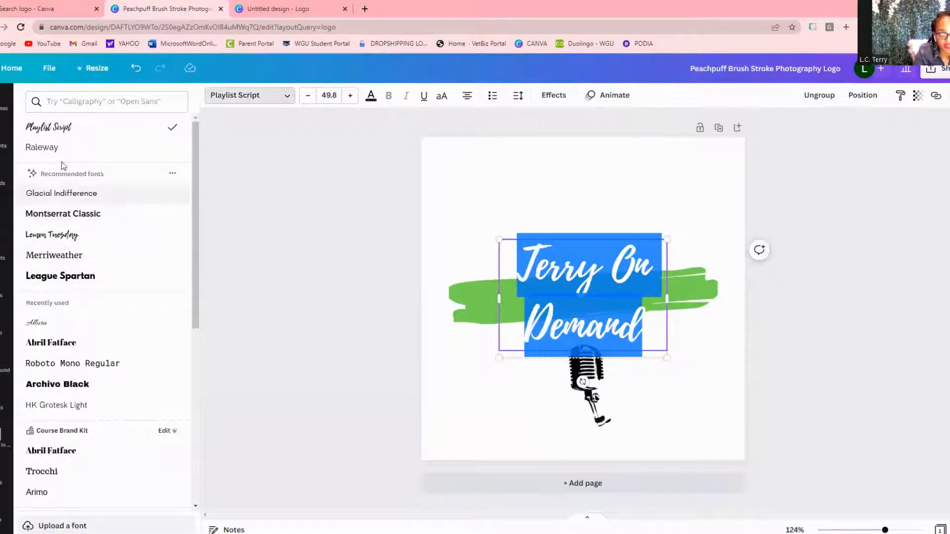
{"action": "left_click", "coordinate": [76, 276]}
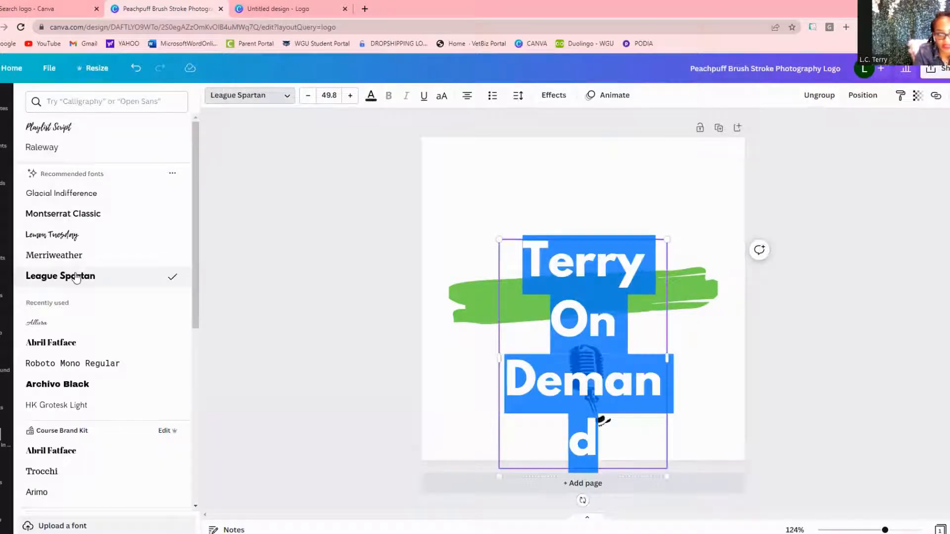
{"action": "left_click", "coordinate": [33, 130]}
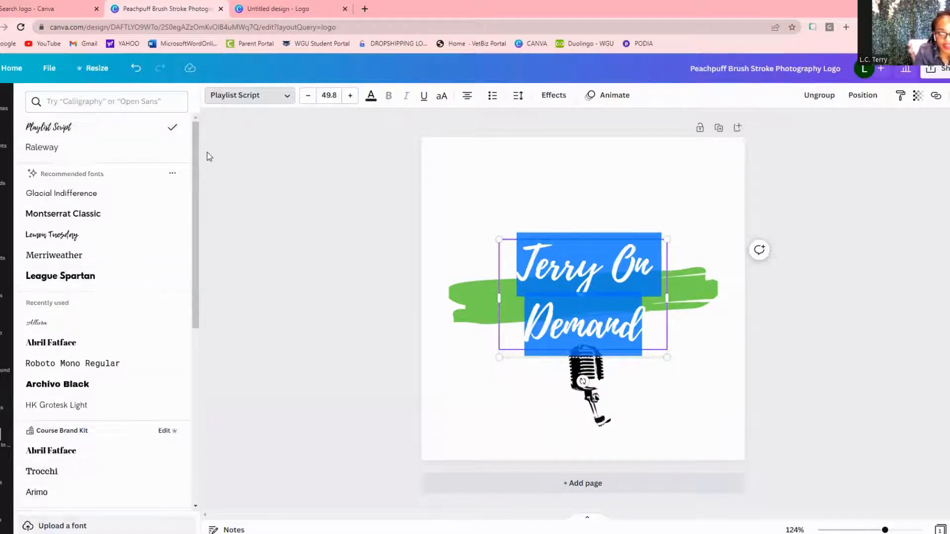
{"action": "left_click", "coordinate": [687, 383]}
{"action": "left_click", "coordinate": [695, 381]}
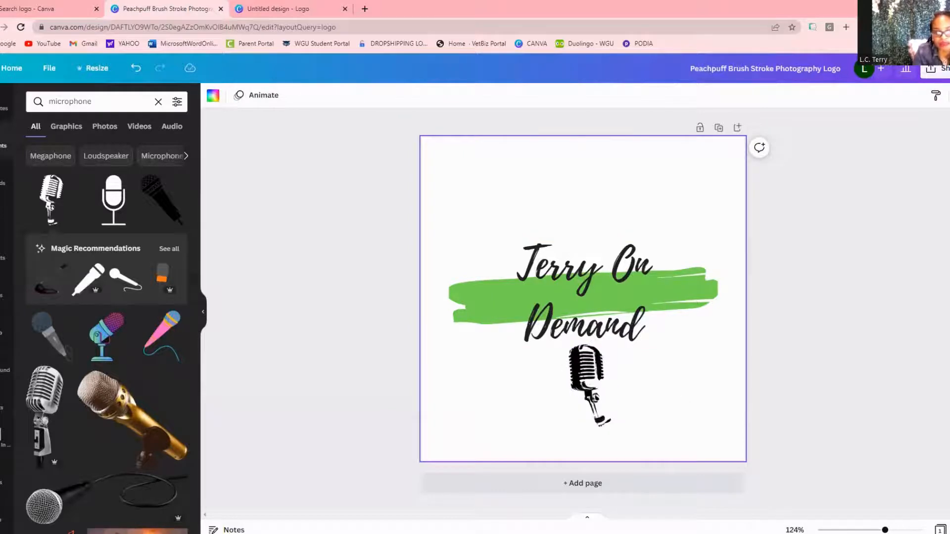
Add a solid black line beneath the word "Demand" and shift the microphone graphic down to sit below it.
{"action": "left_click", "coordinate": [3, 145]}
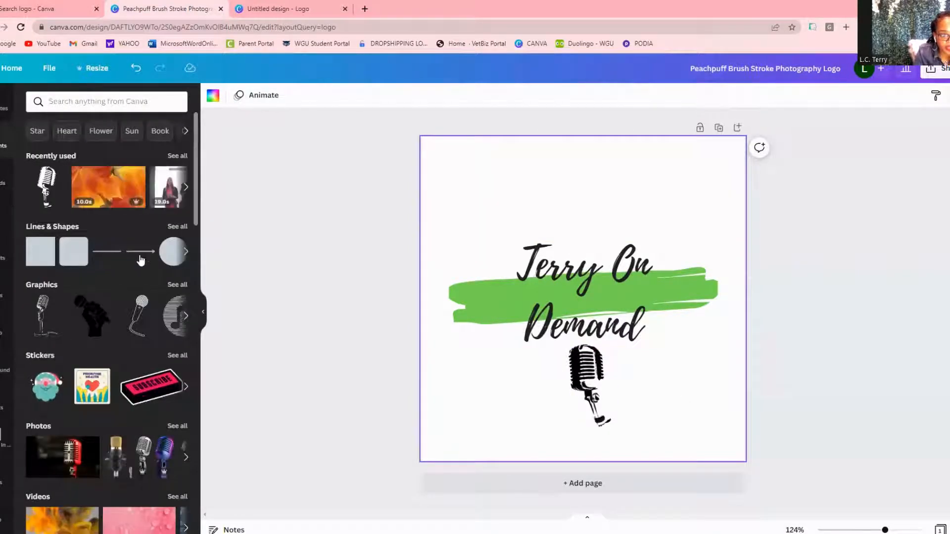
{"action": "left_click", "coordinate": [173, 227]}
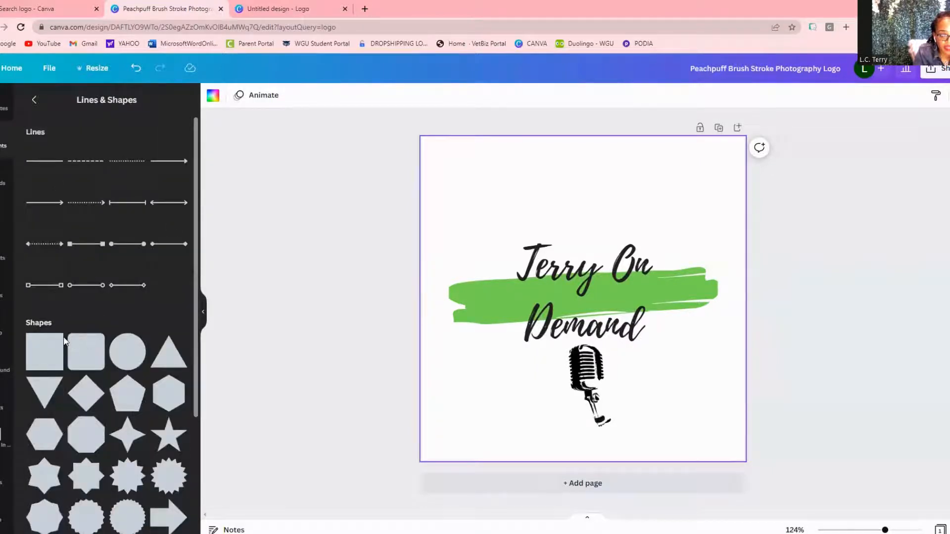
{"action": "left_click", "coordinate": [54, 165]}
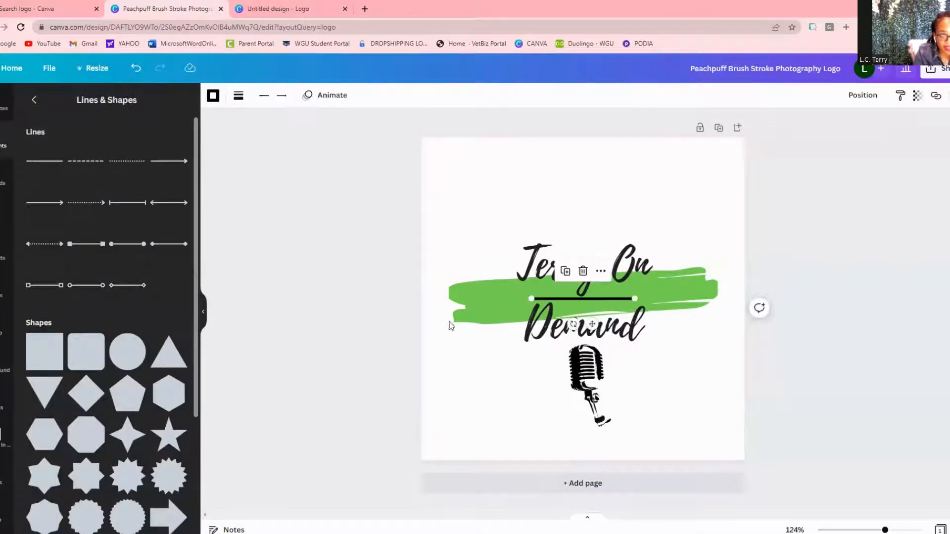
{"action": "left_click_drag", "start_coordinate": [601, 299], "coordinate": [603, 339]}
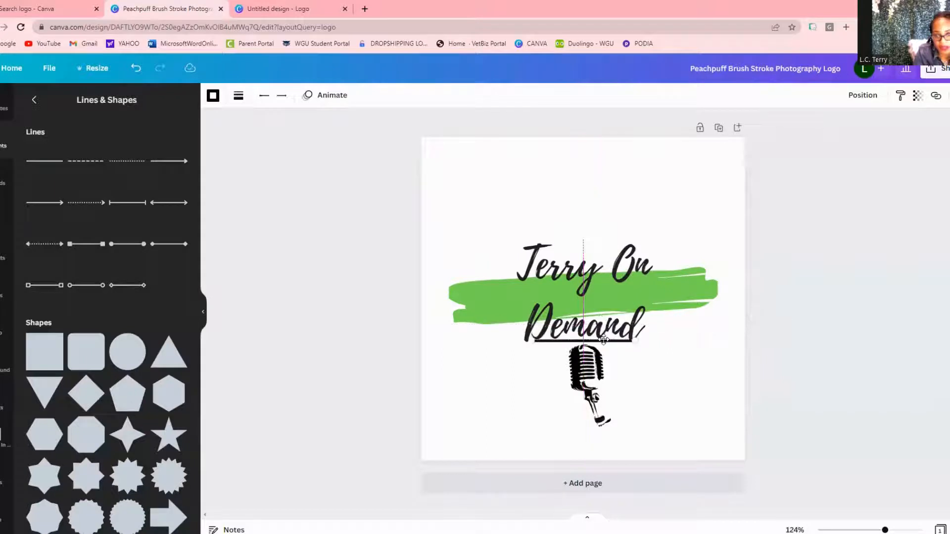
{"action": "left_click_drag", "start_coordinate": [602, 372], "coordinate": [601, 383]}
{"action": "left_click_drag", "start_coordinate": [588, 340], "coordinate": [588, 345]}
{"action": "left_click", "coordinate": [659, 390]}
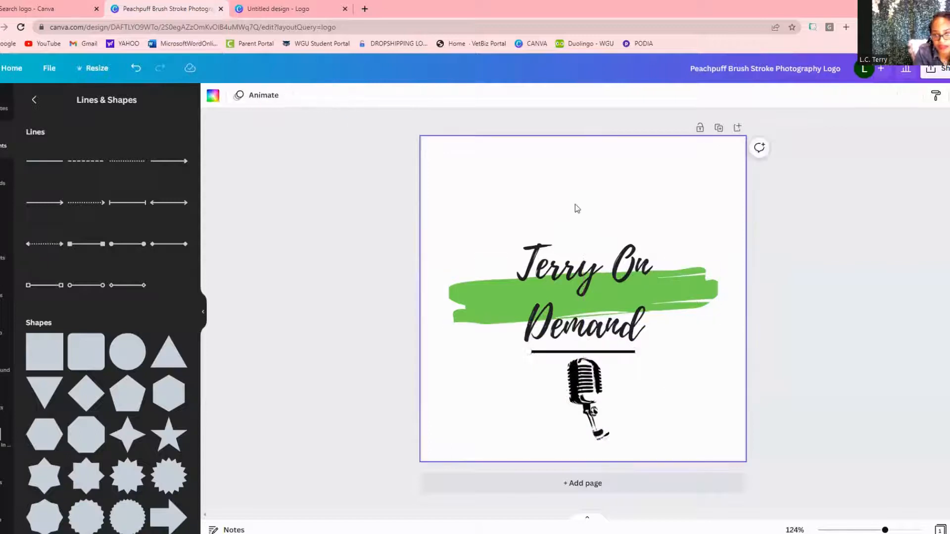
{"action": "left_click", "coordinate": [606, 431]}
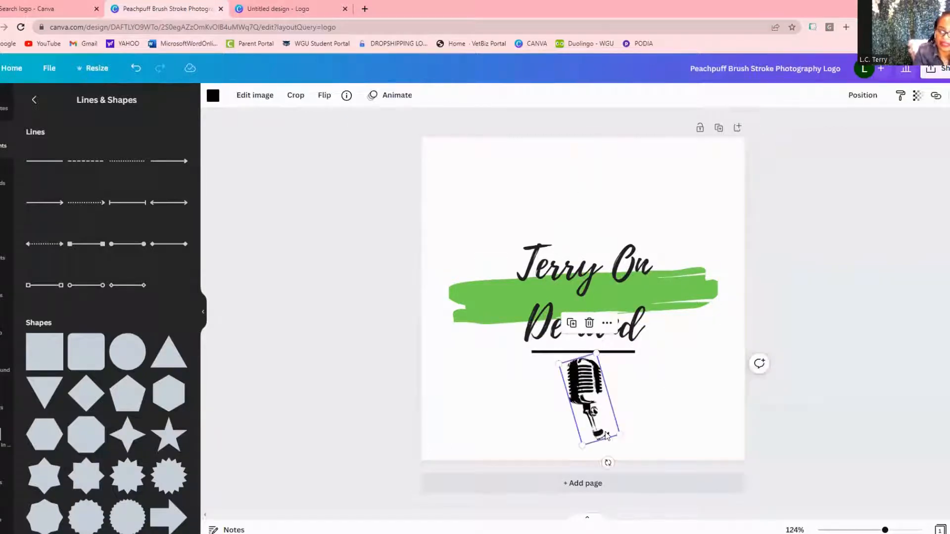
{"action": "left_click", "coordinate": [662, 386]}
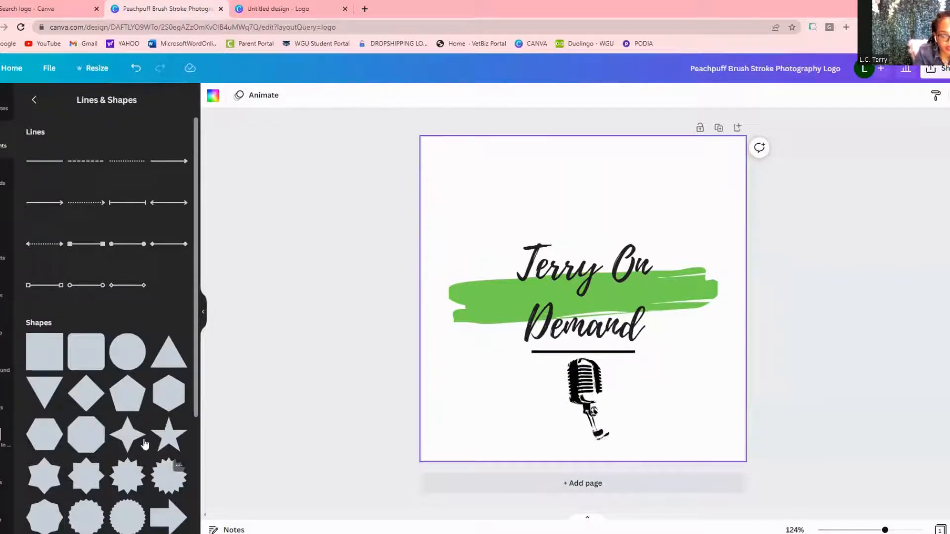
Browse the available shapes and lower the "Terry On Demand" text slightly so it sits just above the line.
{"action": "scroll", "coordinate": [147, 445], "scroll_direction": "down", "scroll_amount": 5}
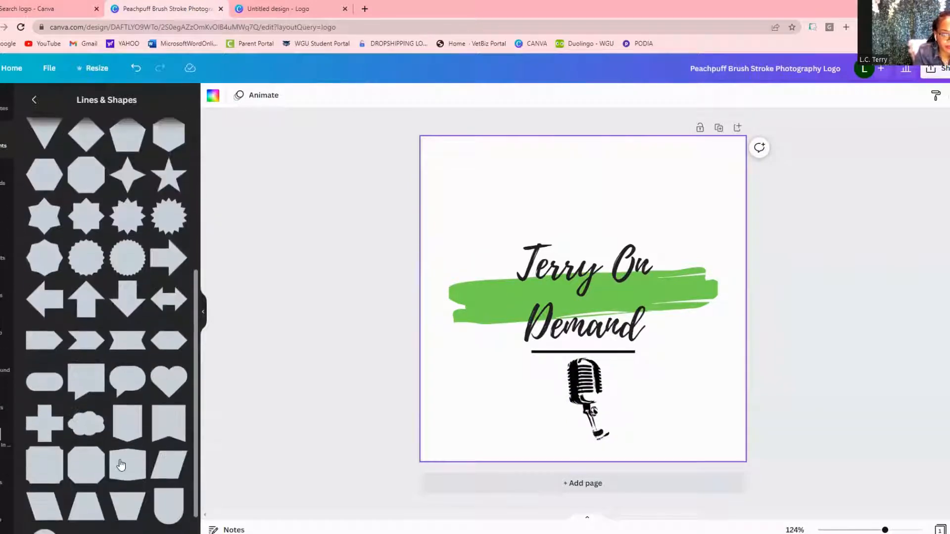
{"action": "scroll", "coordinate": [121, 465], "scroll_direction": "up", "scroll_amount": 1}
{"action": "left_click", "coordinate": [635, 277]}
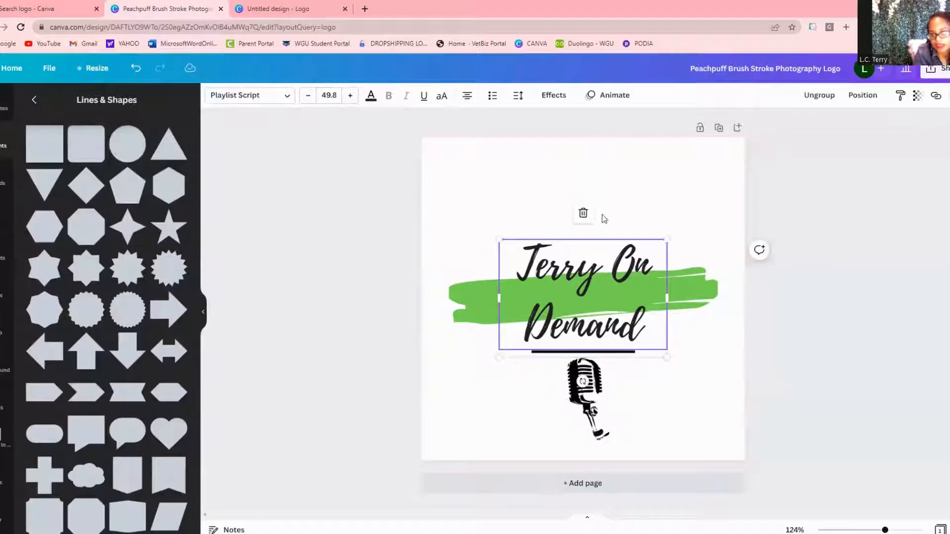
{"action": "left_click", "coordinate": [548, 197]}
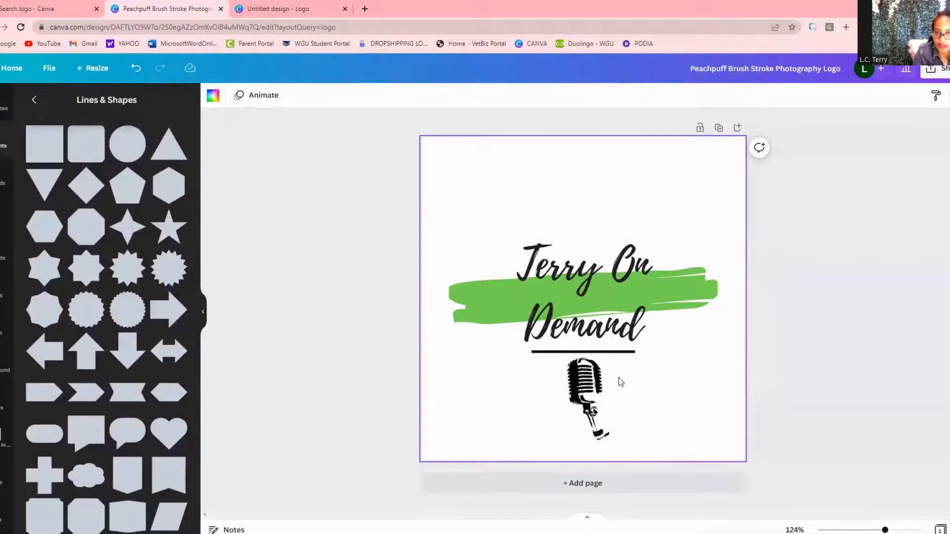
{"action": "mouse_move", "coordinate": [578, 276]}
{"action": "left_mouse_down"}
{"action": "mouse_move", "coordinate": [579, 260]}
{"action": "mouse_move", "coordinate": [579, 282]}
{"action": "left_mouse_up"}
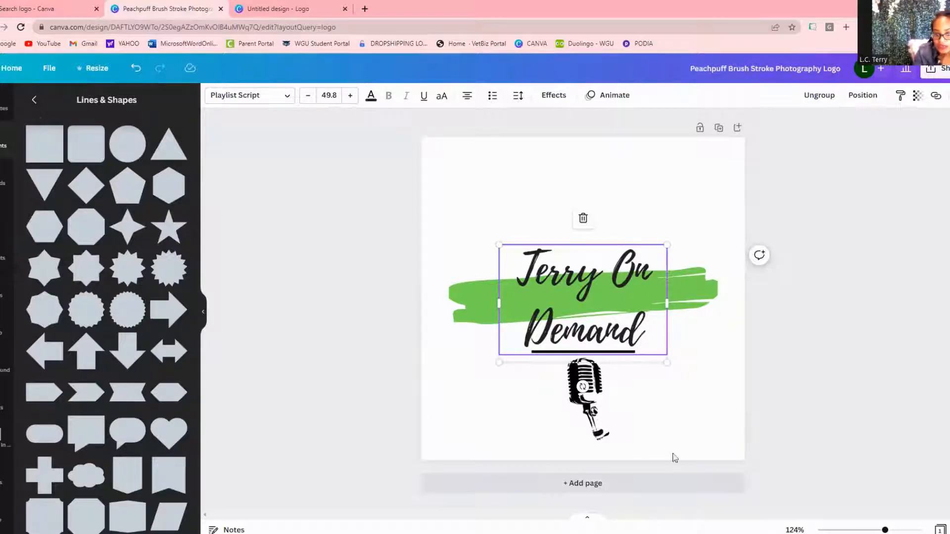
{"action": "left_click", "coordinate": [686, 347]}
{"action": "left_click", "coordinate": [564, 314]}
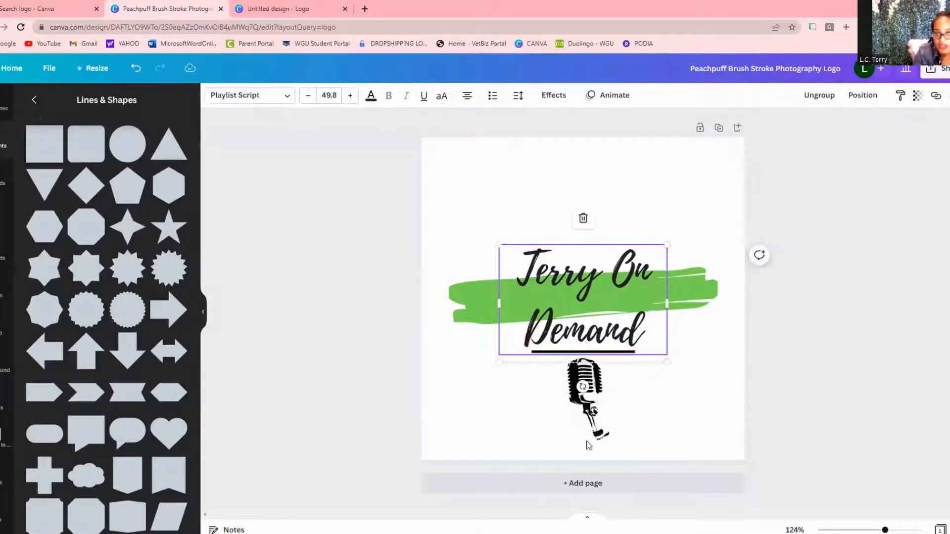
{"action": "left_click", "coordinate": [676, 193]}
Delete the text boxes, green brush stroke, microphone graphic and line so the page is blank.
{"action": "left_click", "coordinate": [640, 277]}
{"action": "key", "text": "Delete"}
{"action": "left_click", "coordinate": [629, 293]}
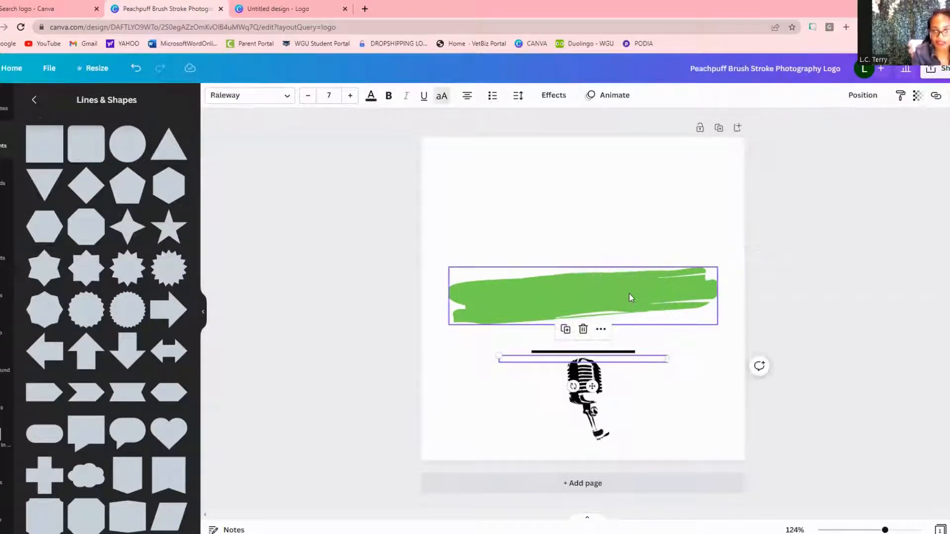
{"action": "key", "text": "Delete"}
{"action": "left_click", "coordinate": [604, 384]}
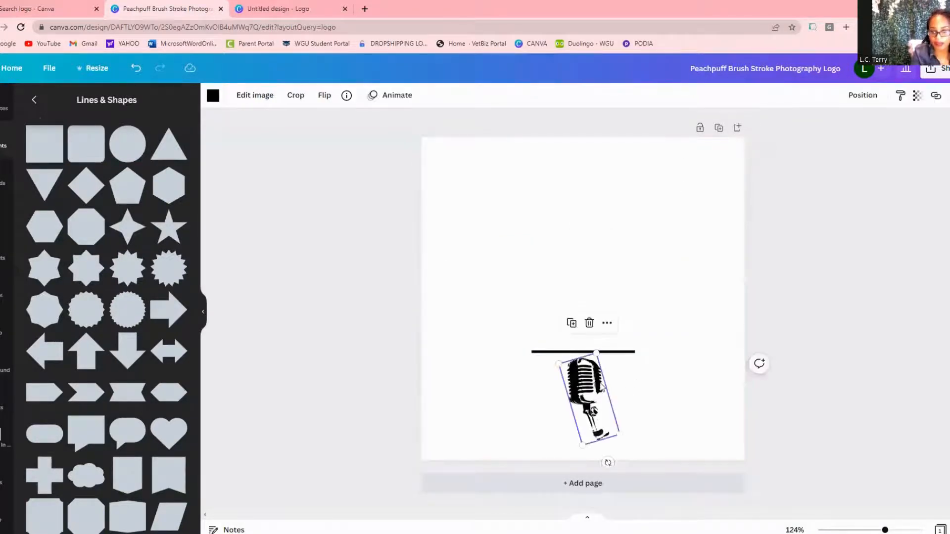
{"action": "key", "text": "Delete"}
{"action": "left_click", "coordinate": [583, 352]}
{"action": "key", "text": "Delete"}
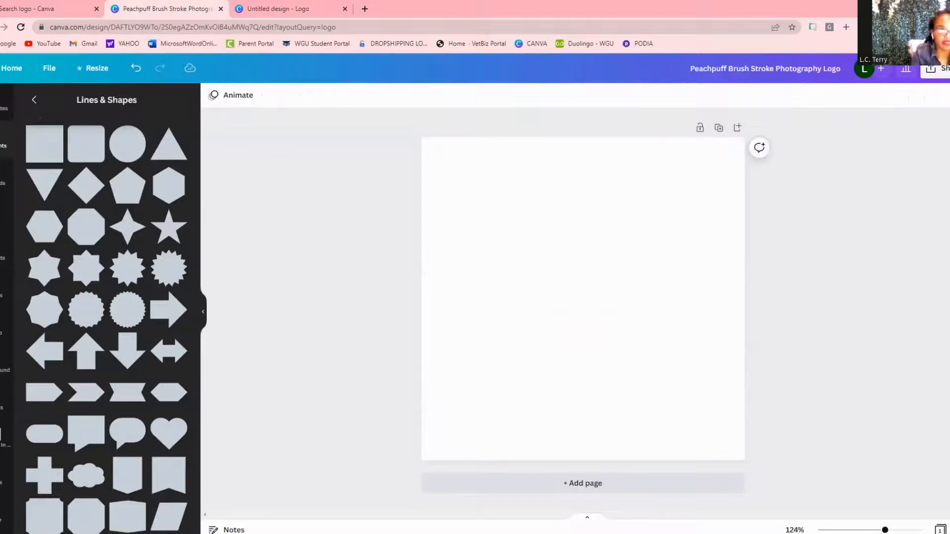
Apply the black-and-white circular monogram template to the page and replace its large letter M with "T".
{"action": "left_click", "coordinate": [4, 113]}
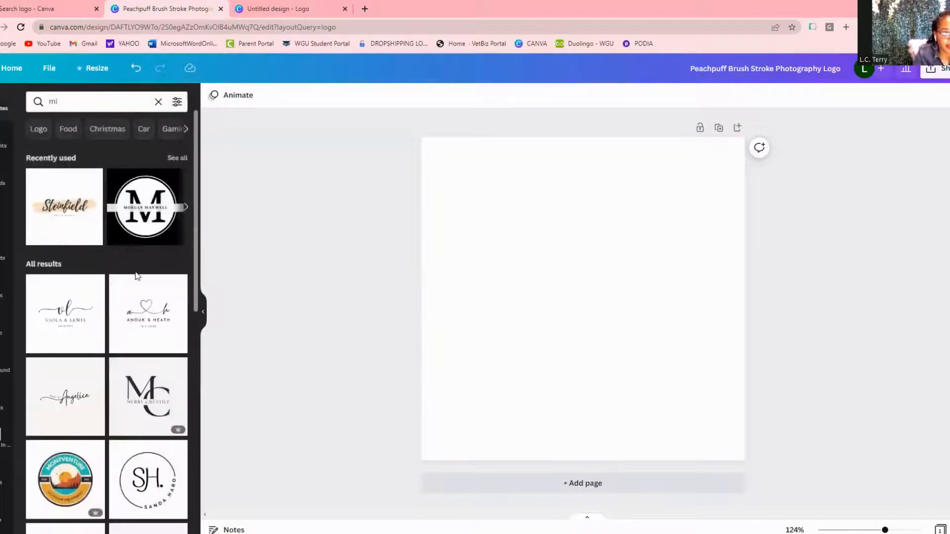
{"action": "left_click", "coordinate": [145, 213]}
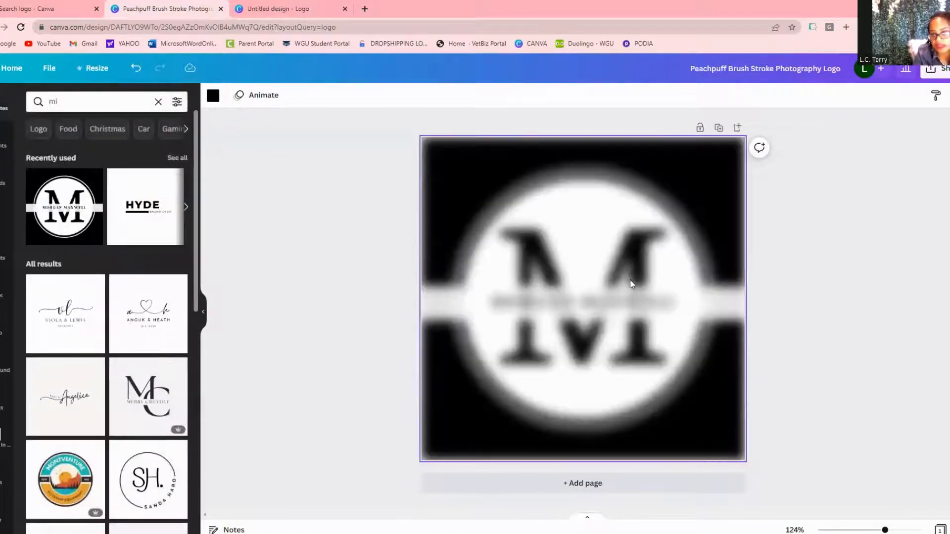
{"action": "left_click", "coordinate": [647, 311]}
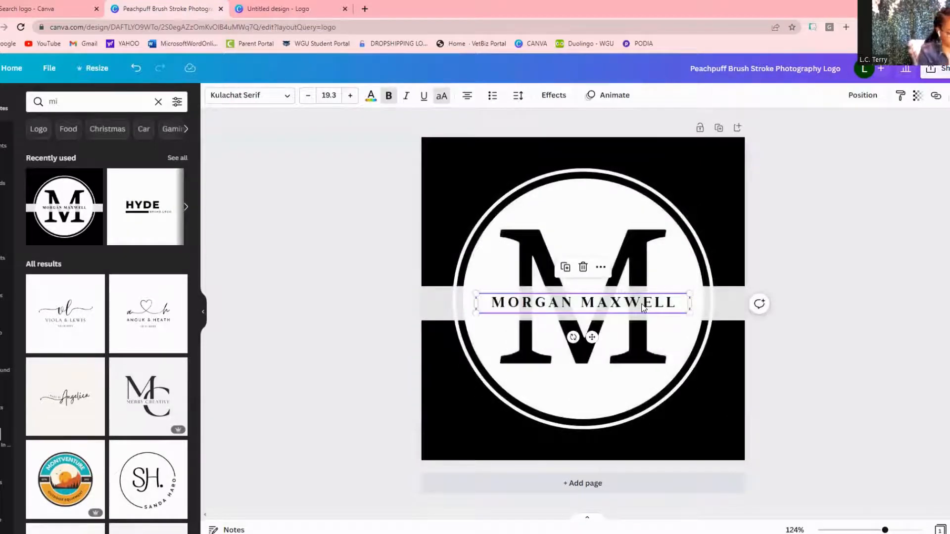
{"action": "double_click", "coordinate": [595, 255]}
{"action": "type", "text": "T"}
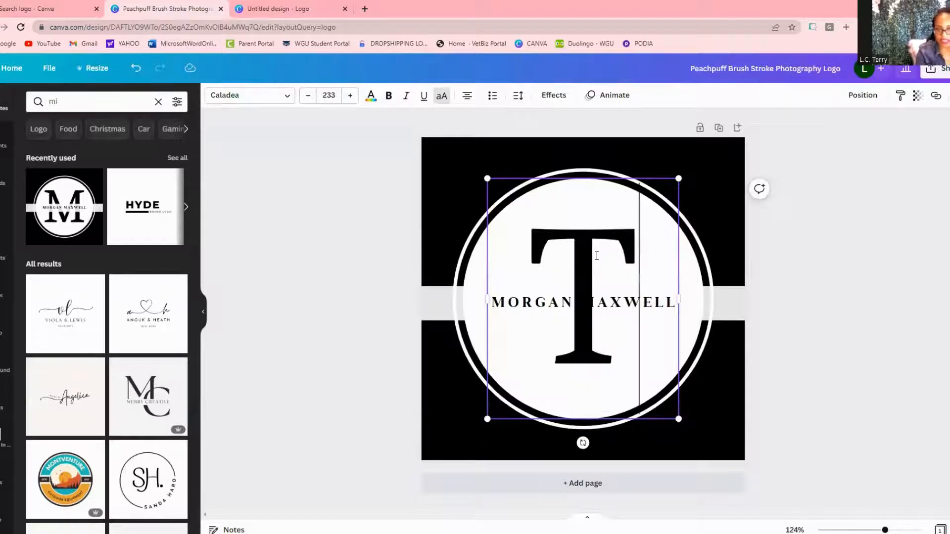
Replace the name across the template's centre band with "TERRY ON DEMAND" and lower the large T slightly to centre it.
{"action": "double_click", "coordinate": [620, 303]}
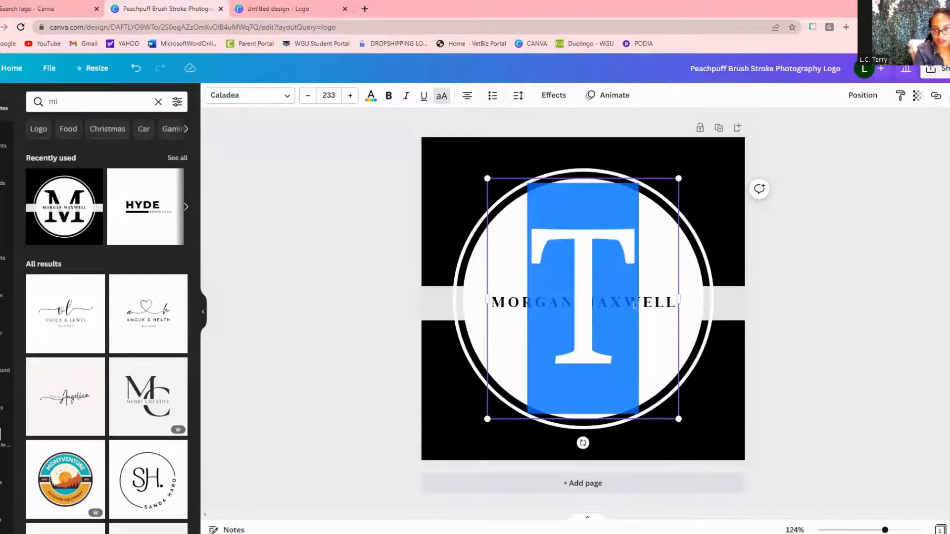
{"action": "left_click", "coordinate": [697, 312]}
{"action": "double_click", "coordinate": [672, 302]}
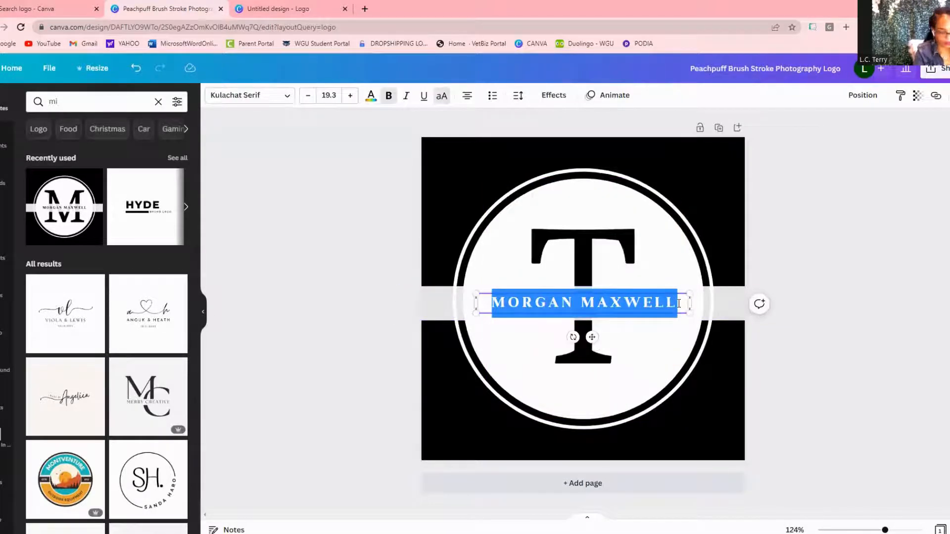
{"action": "type", "text": "TERRY ON D"}
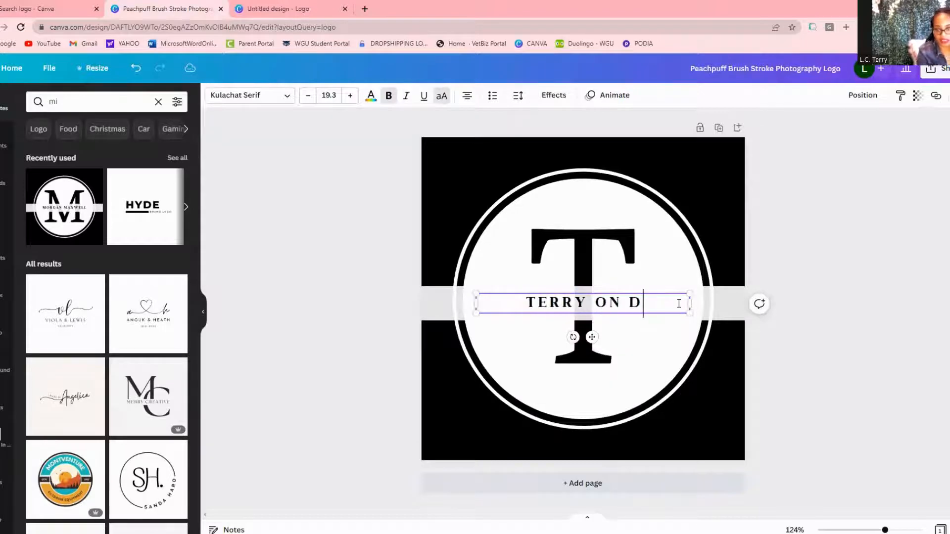
{"action": "type", "text": "EMAND"}
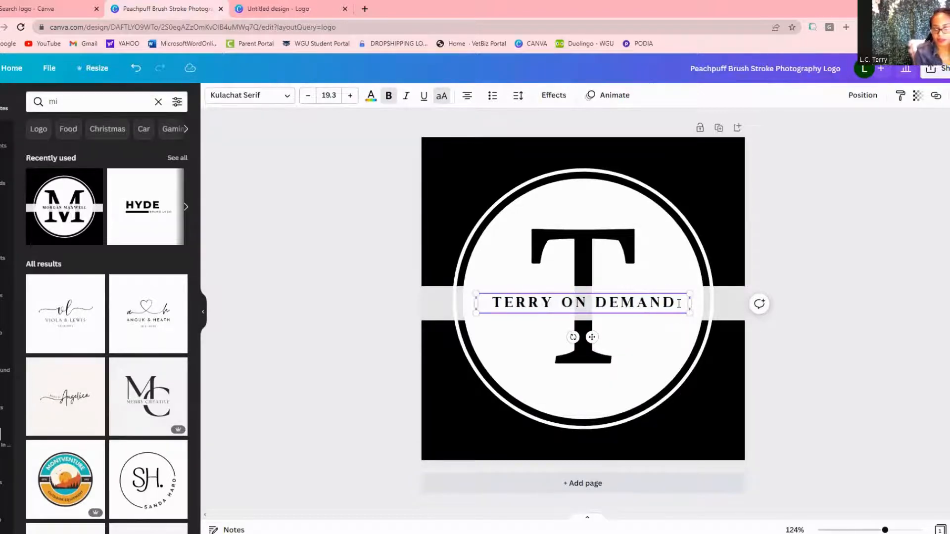
{"action": "left_click", "coordinate": [662, 374]}
{"action": "left_click", "coordinate": [696, 398]}
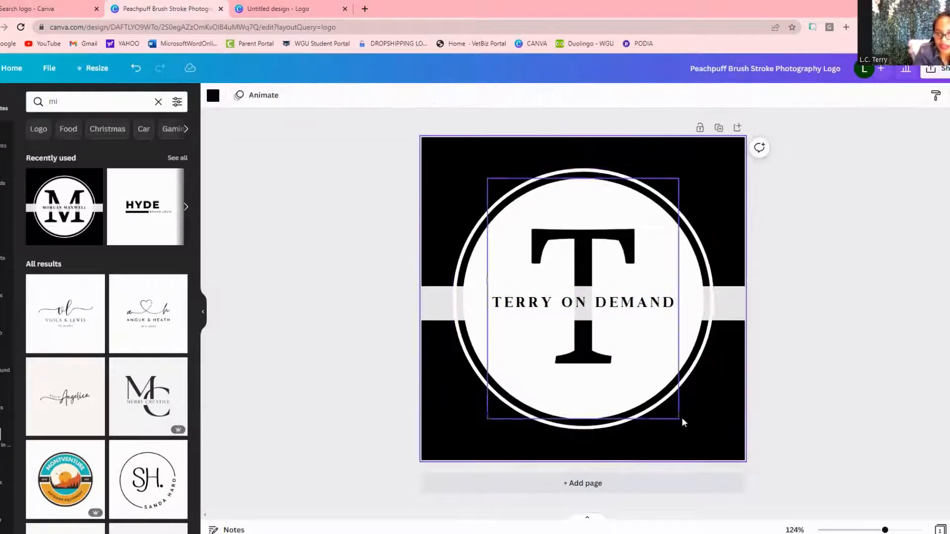
{"action": "left_click_drag", "start_coordinate": [490, 412], "coordinate": [490, 416]}
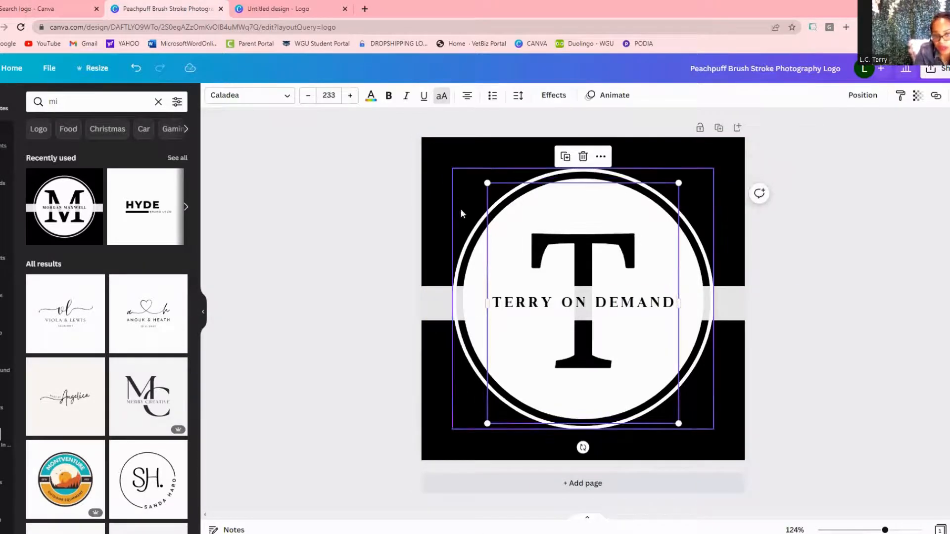
Try the purple and orange brand colours on the page background and set it to the green brand colour.
{"action": "left_click", "coordinate": [425, 144]}
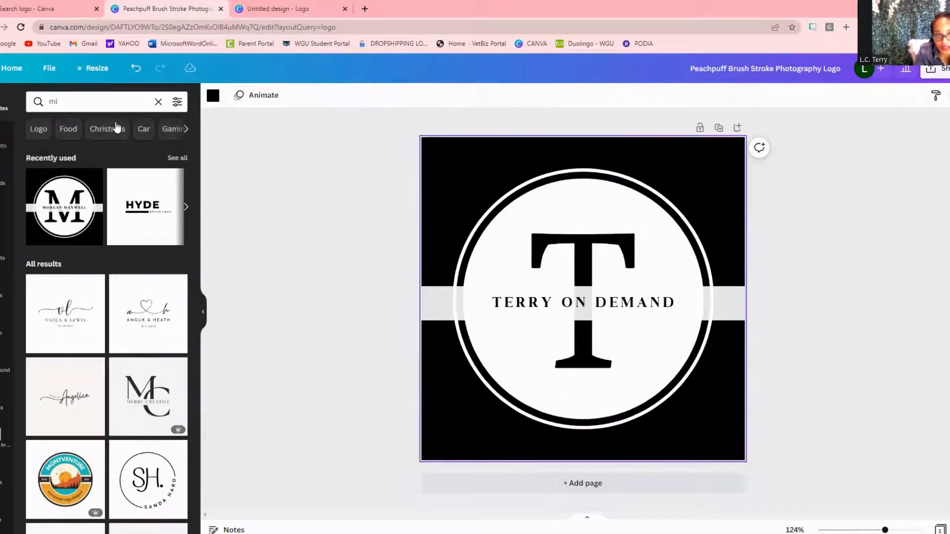
{"action": "left_click", "coordinate": [213, 95]}
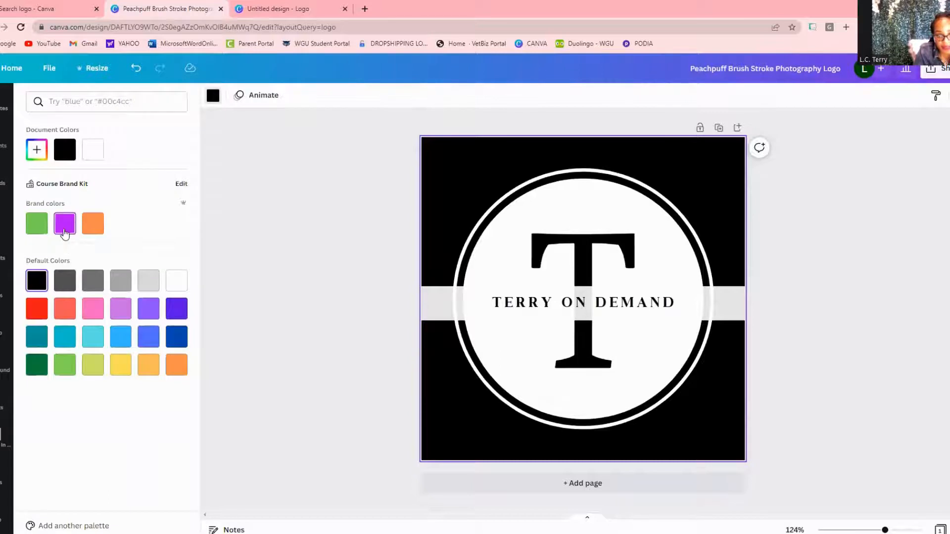
{"action": "left_click", "coordinate": [64, 226]}
{"action": "left_click", "coordinate": [94, 225]}
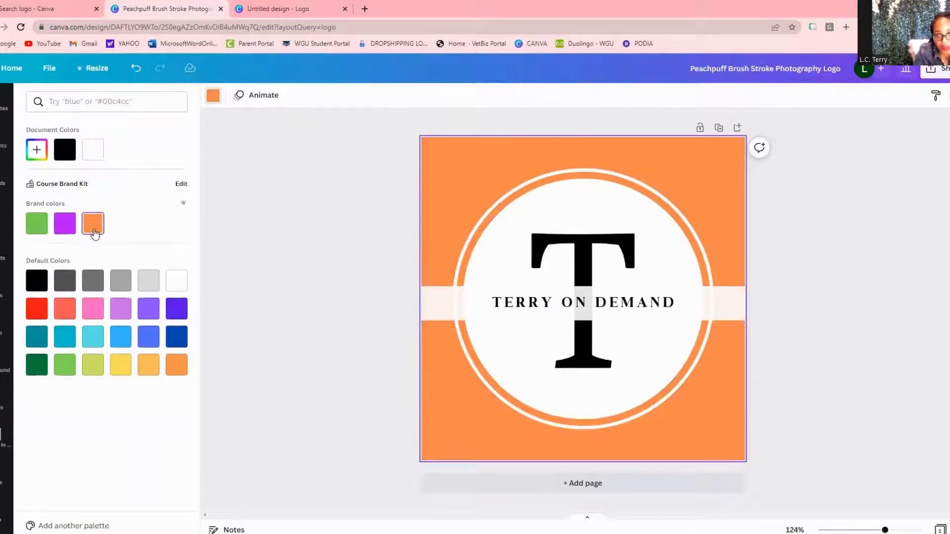
{"action": "left_click", "coordinate": [37, 224]}
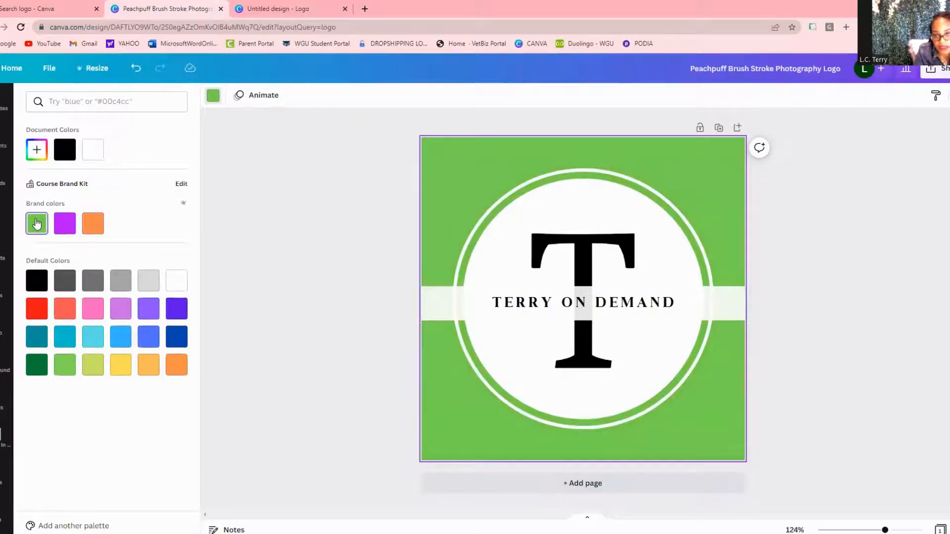
{"action": "left_click", "coordinate": [813, 224]}
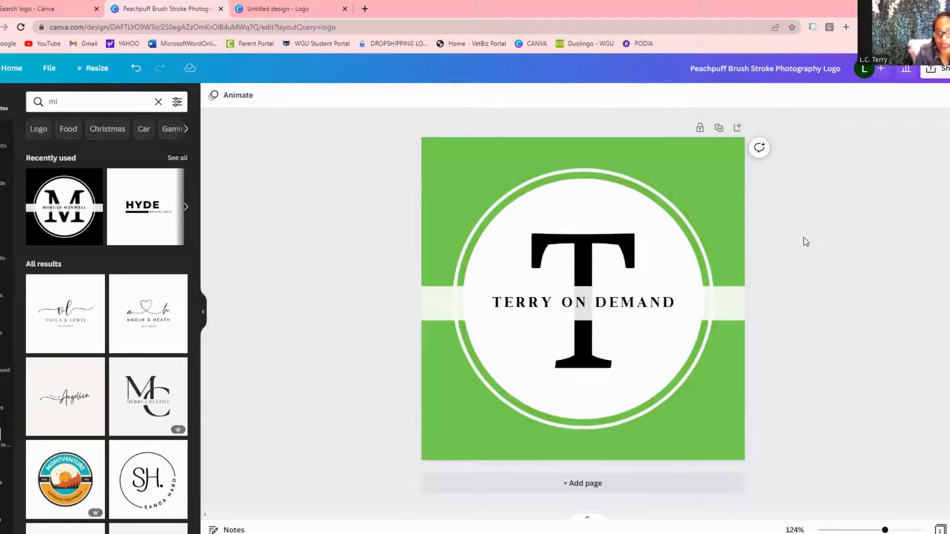
Download the finished logo as a PNG file.
{"action": "left_click", "coordinate": [942, 74]}
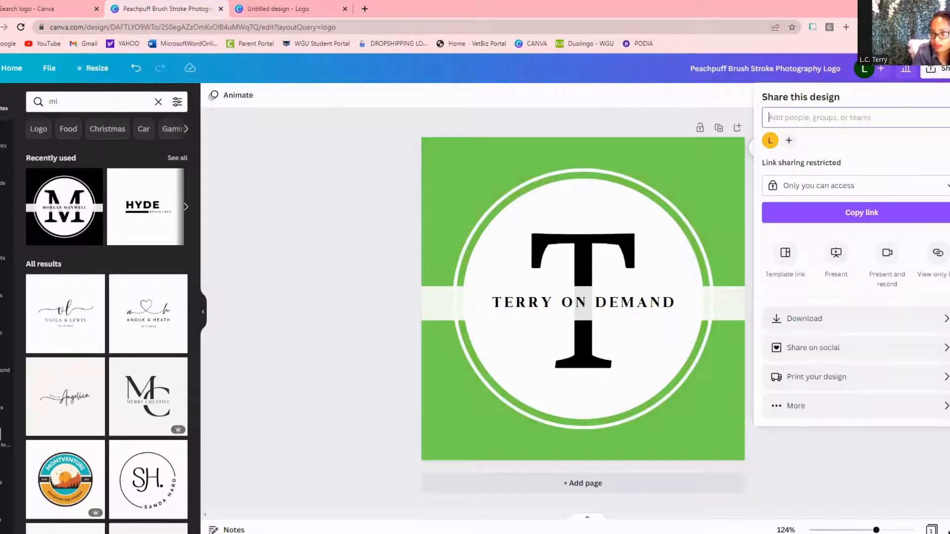
{"action": "left_click", "coordinate": [814, 328]}
{"action": "left_click", "coordinate": [880, 281]}
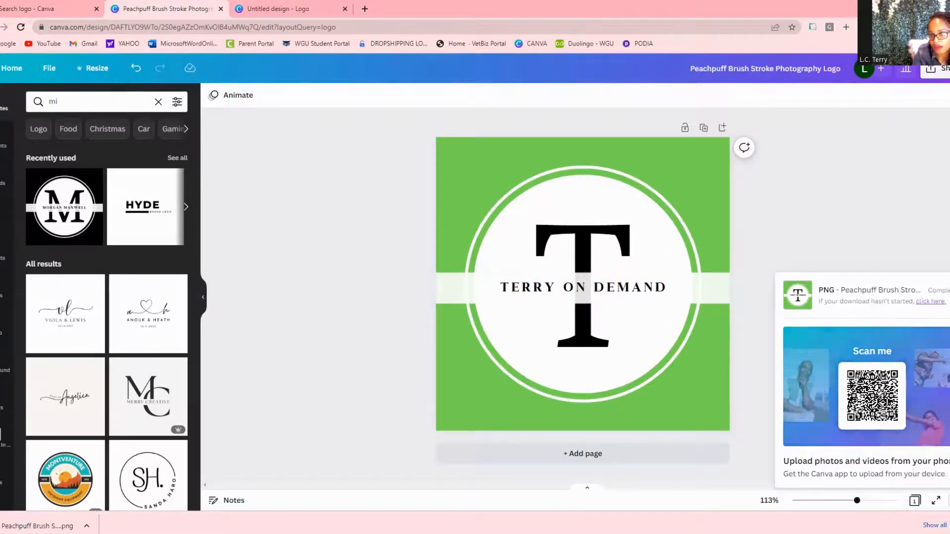
Download the logo again as a PNG with a transparent background and dismiss the business card offer.
{"action": "left_click", "coordinate": [811, 320]}
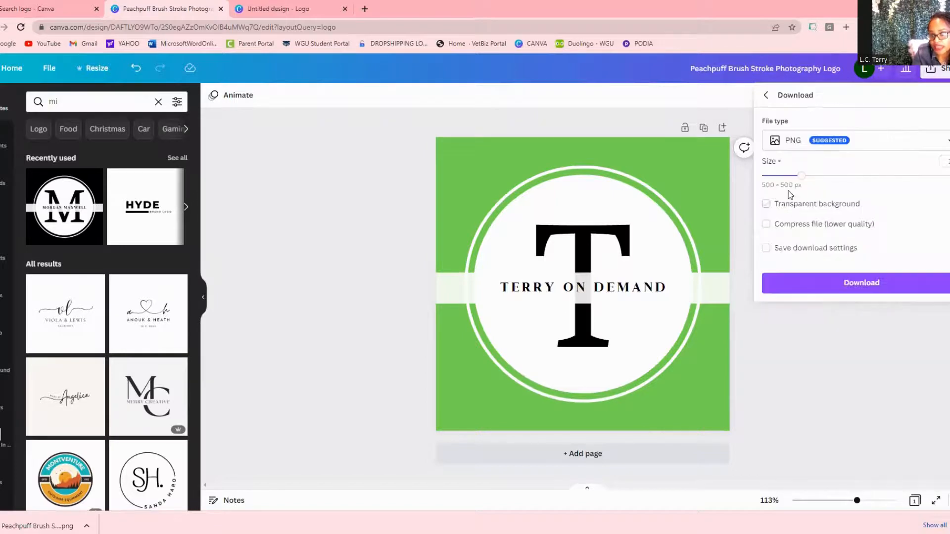
{"action": "left_click", "coordinate": [766, 204]}
{"action": "left_click", "coordinate": [885, 291]}
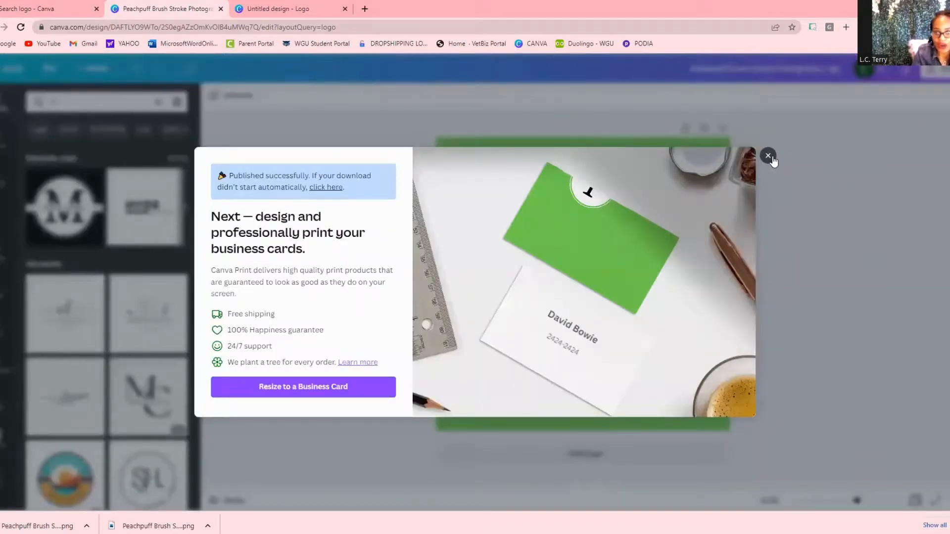
{"action": "left_click", "coordinate": [767, 156]}
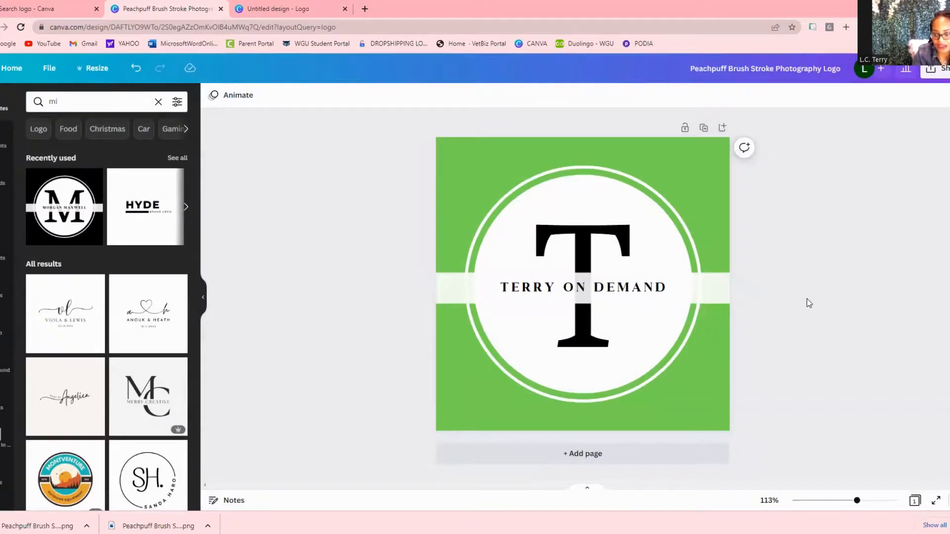